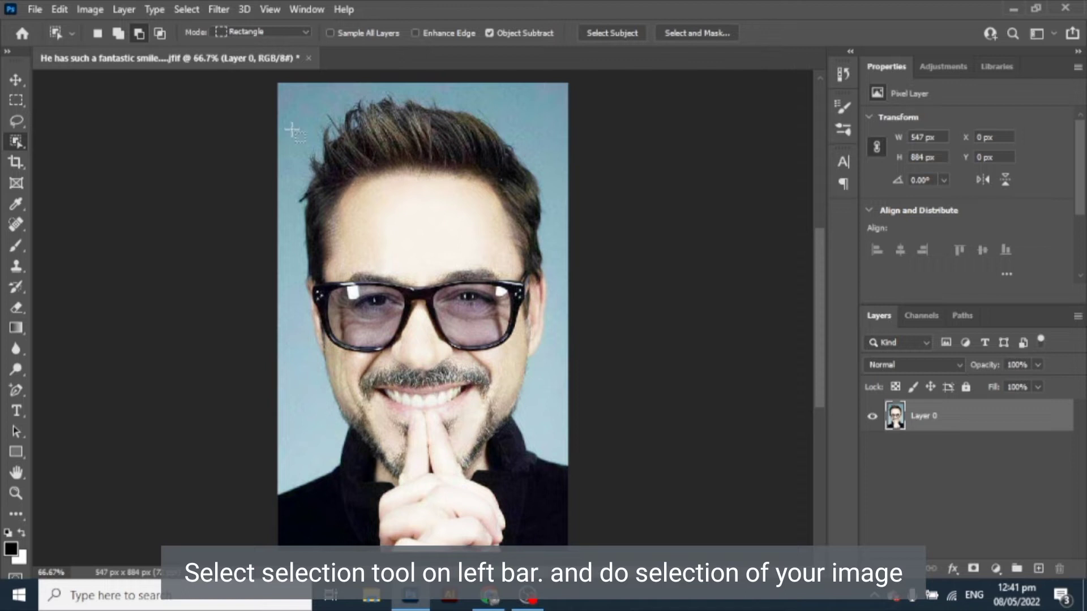
Select the man with the Object Selection tool, and add the missed collar and shoulder area with the Quick Selection tool.
{"action": "left_click_drag", "start_coordinate": [279, 86], "coordinate": [568, 550]}
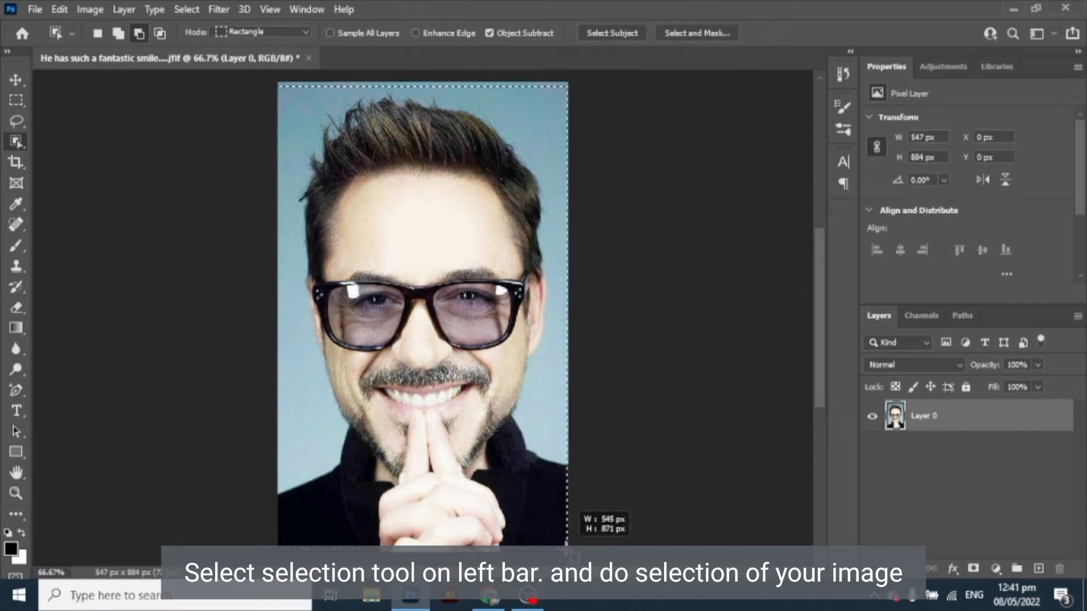
{"action": "left_click_drag", "start_coordinate": [568, 546], "coordinate": [568, 546]}
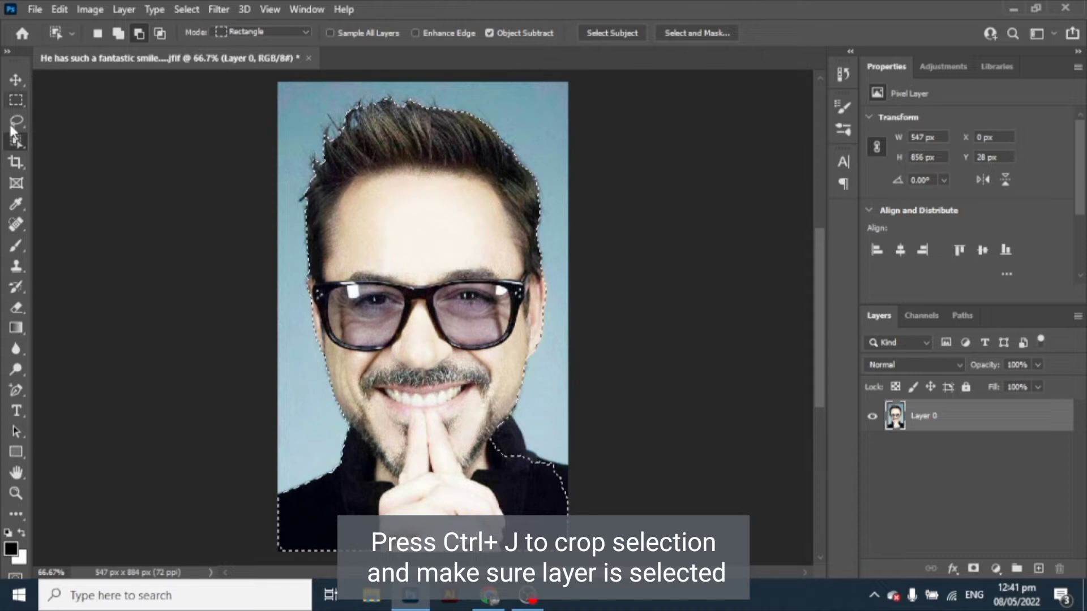
{"action": "right_click", "coordinate": [16, 141]}
{"action": "left_click", "coordinate": [84, 154]}
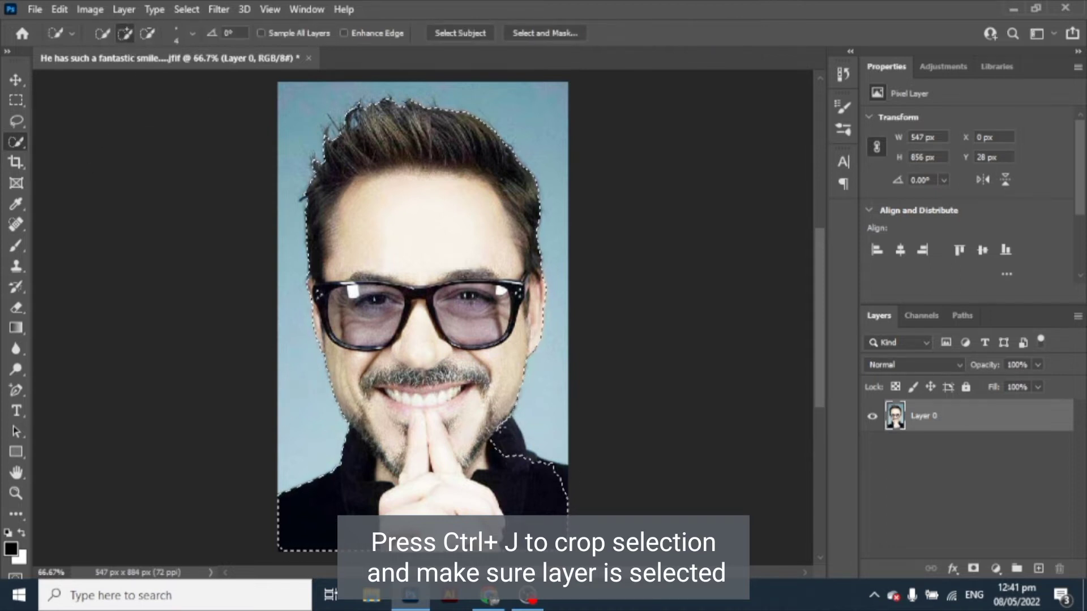
{"action": "left_click_drag", "start_coordinate": [509, 447], "coordinate": [520, 460]}
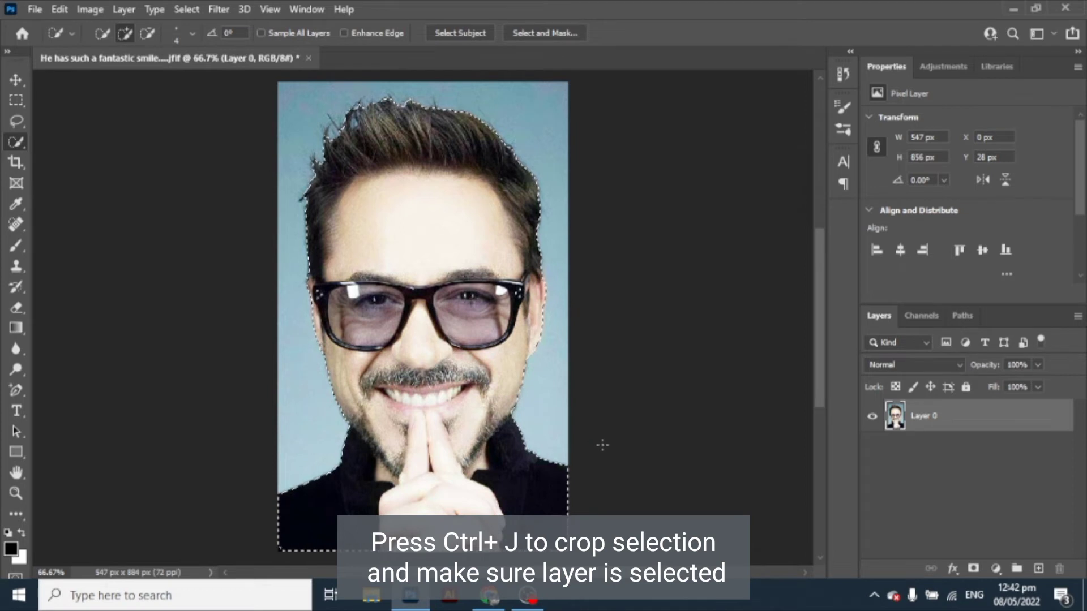
Copy the selected man onto a new layer and hide Layer 0.
{"action": "key", "text": "ctrl+j"}
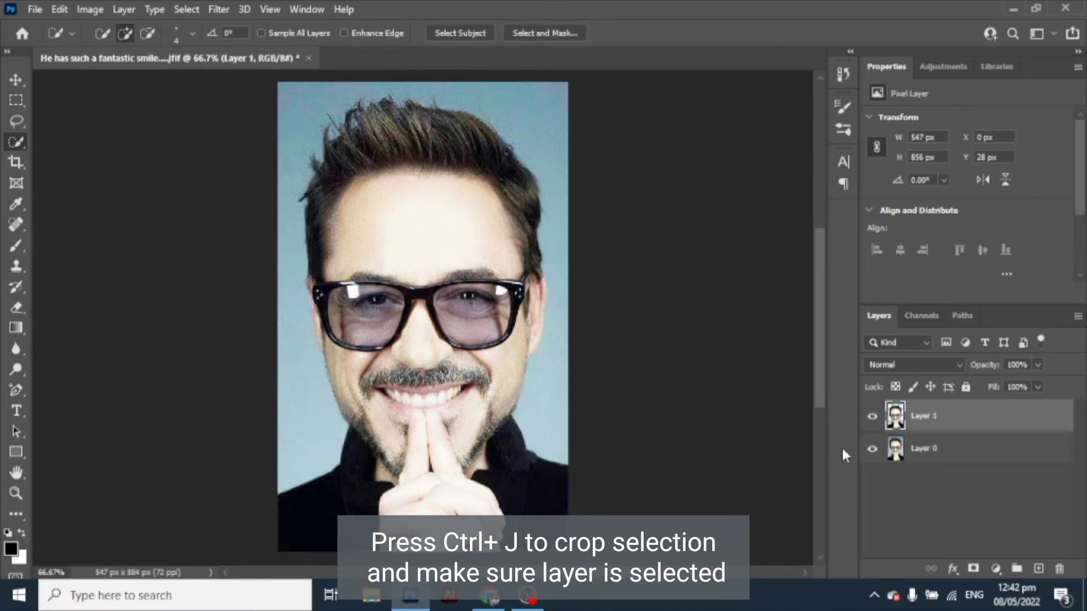
{"action": "left_click", "coordinate": [873, 450]}
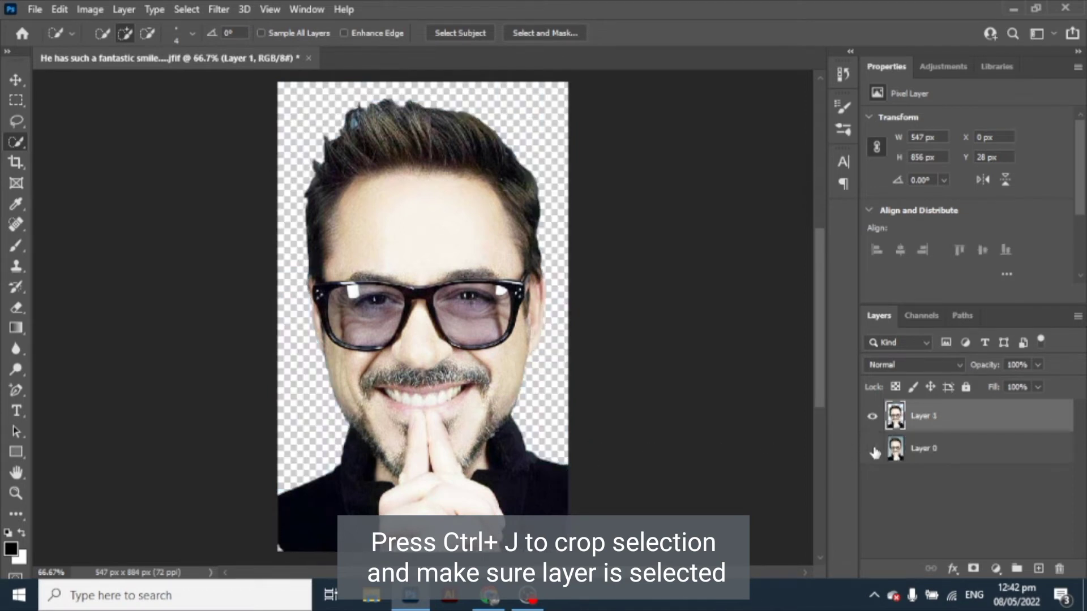
Compare the cutout with the original photo by showing and hiding Layer 0, leaving Layer 1 selected.
{"action": "right_click", "coordinate": [928, 422]}
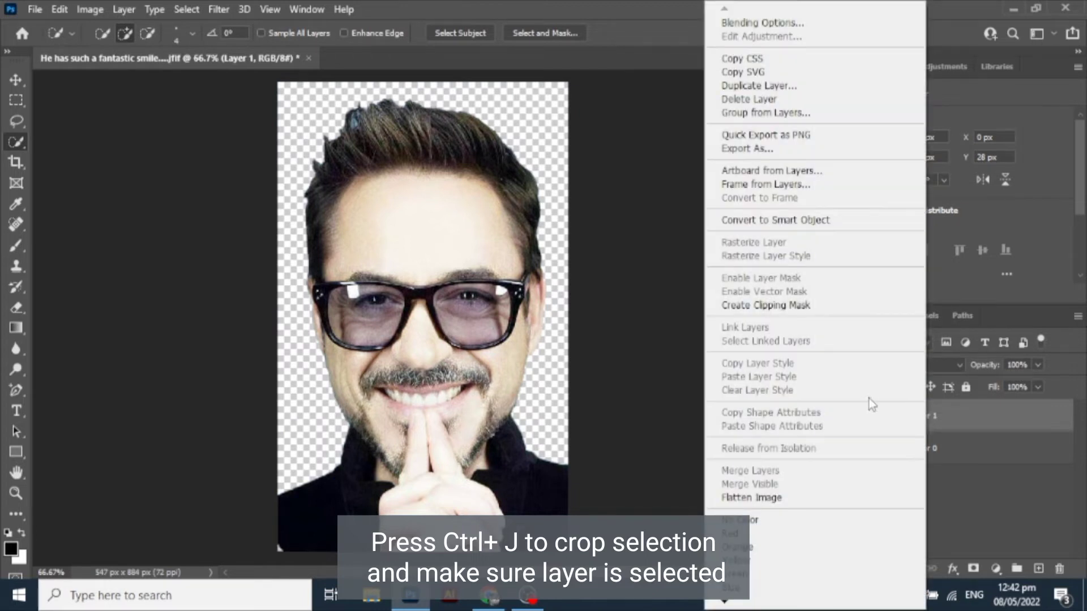
{"action": "left_click", "coordinate": [967, 518]}
{"action": "left_click", "coordinate": [958, 451]}
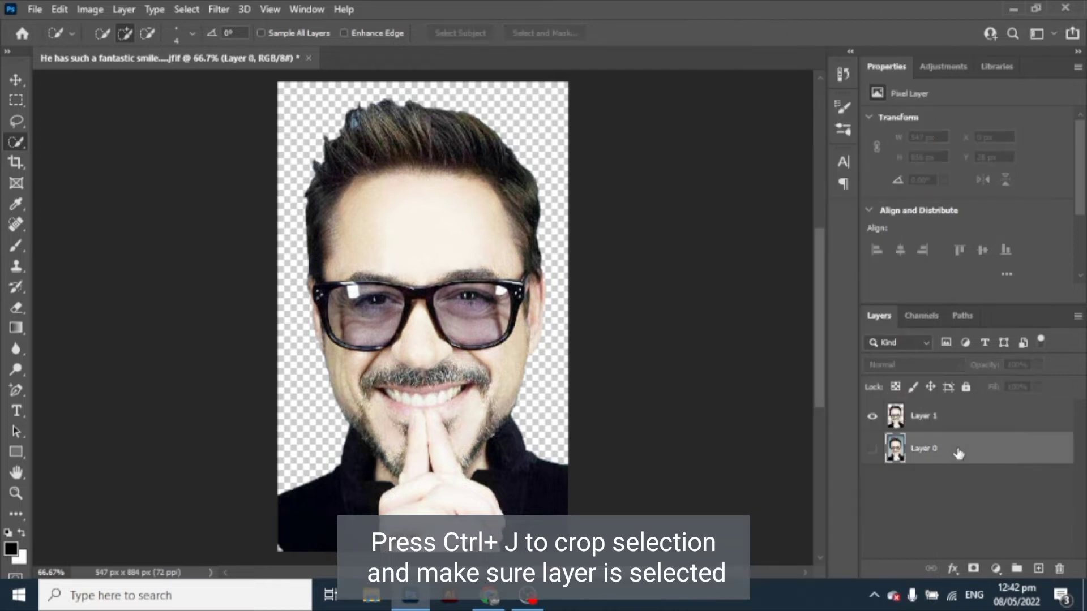
{"action": "left_click", "coordinate": [872, 449]}
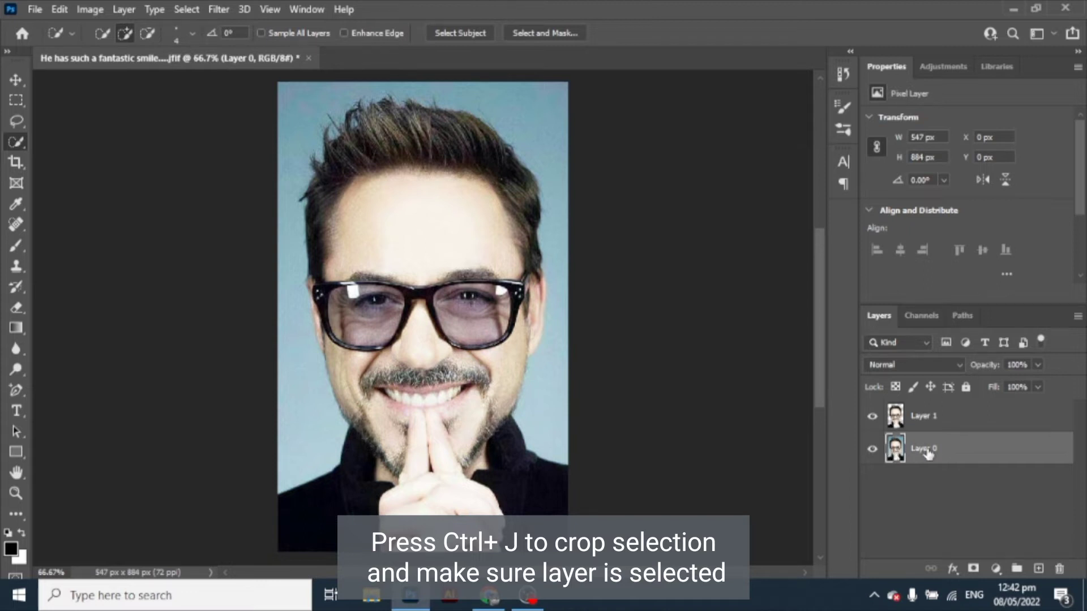
{"action": "left_click", "coordinate": [920, 424]}
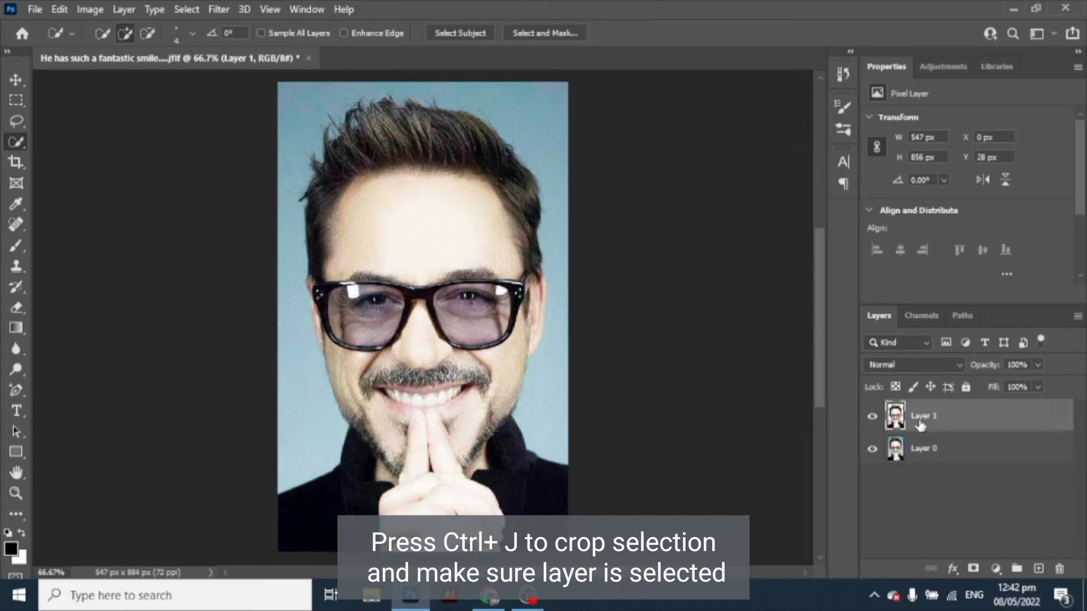
{"action": "left_click", "coordinate": [918, 456]}
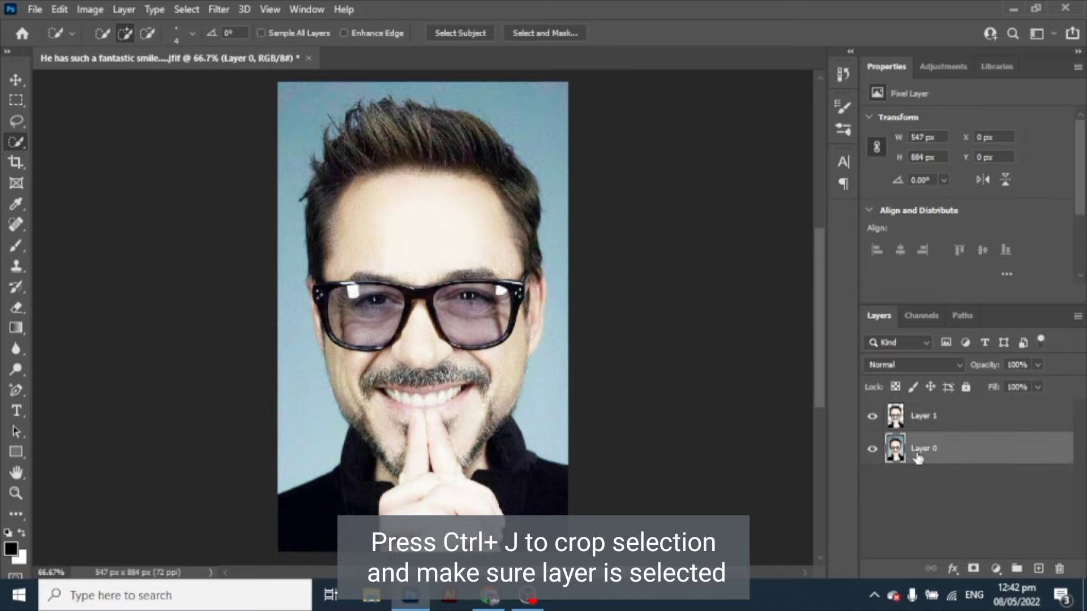
{"action": "left_click", "coordinate": [932, 420]}
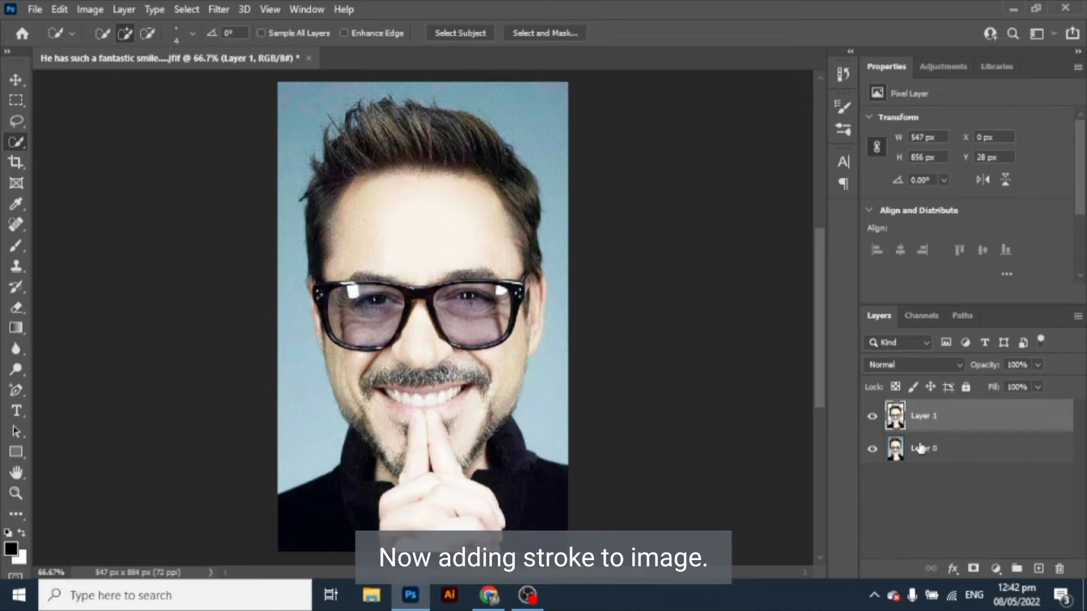
{"action": "left_click", "coordinate": [875, 450]}
Add a Stroke effect to Layer 1 with a size of 5 px and the white colour ffffff.
{"action": "key", "text": "v"}
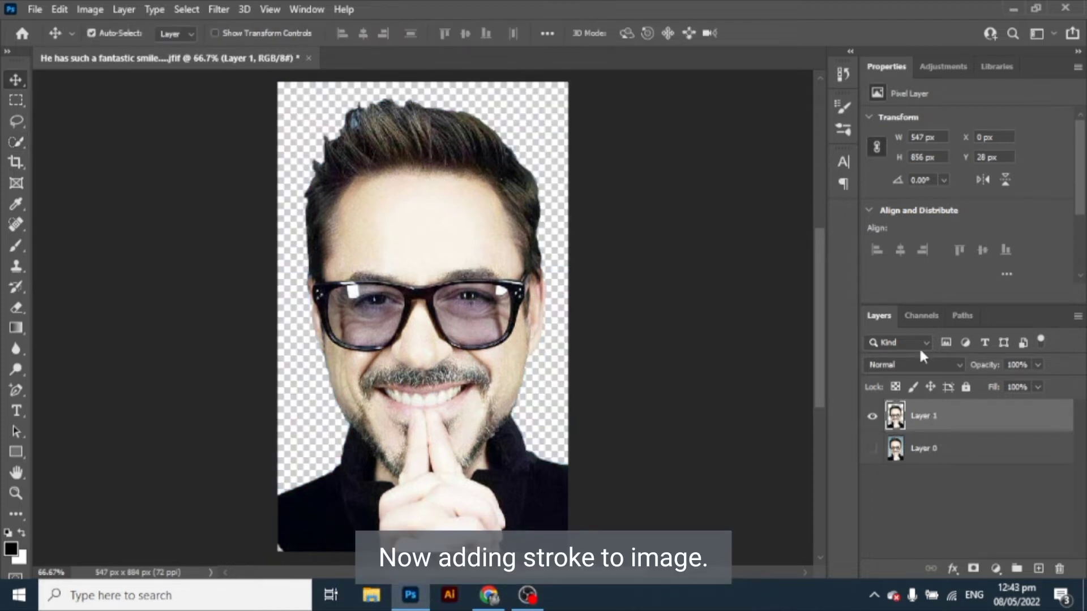
{"action": "left_click", "coordinate": [956, 567]}
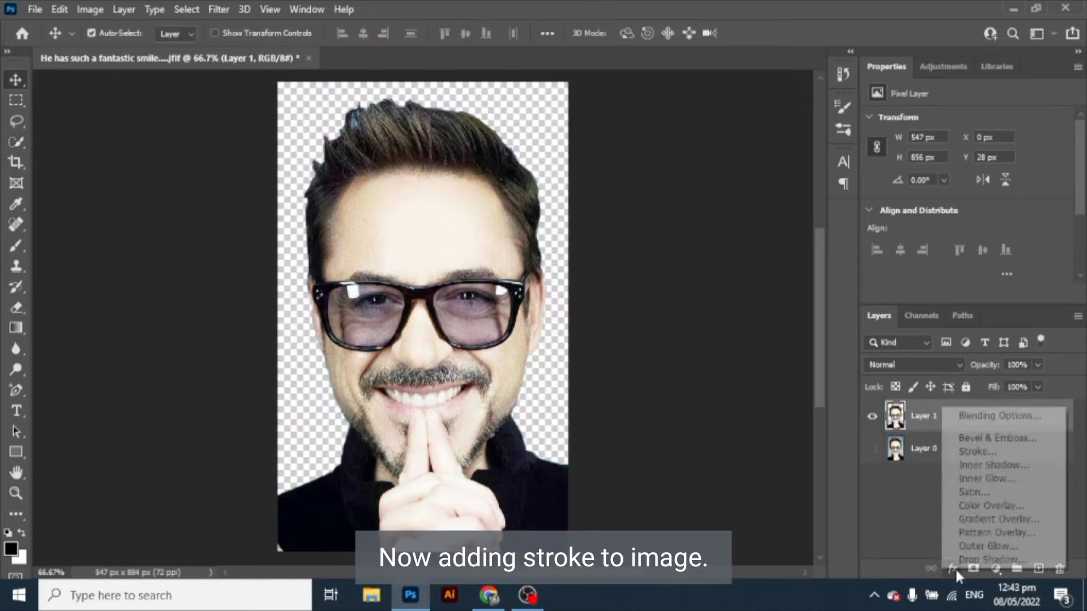
{"action": "left_click", "coordinate": [987, 456]}
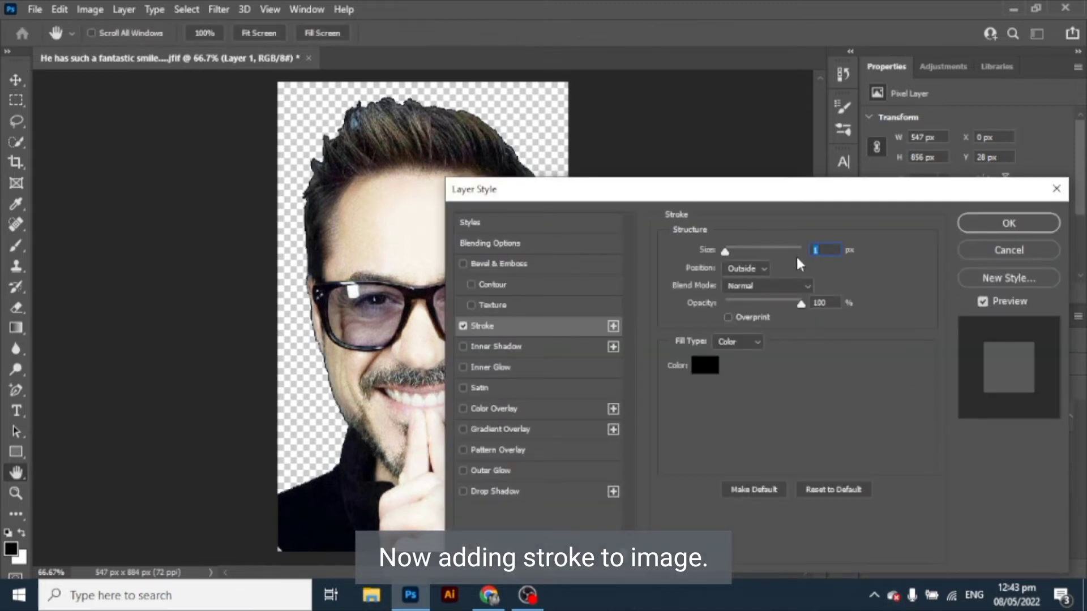
{"action": "type", "text": "5"}
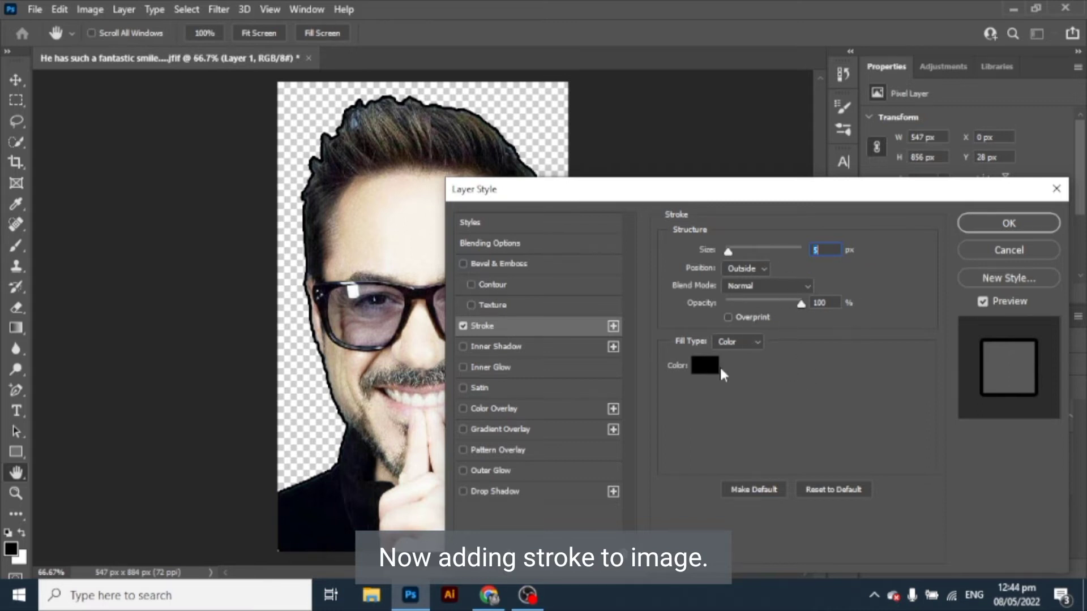
{"action": "left_click", "coordinate": [706, 366]}
{"action": "left_click_drag", "start_coordinate": [683, 318], "coordinate": [626, 296]}
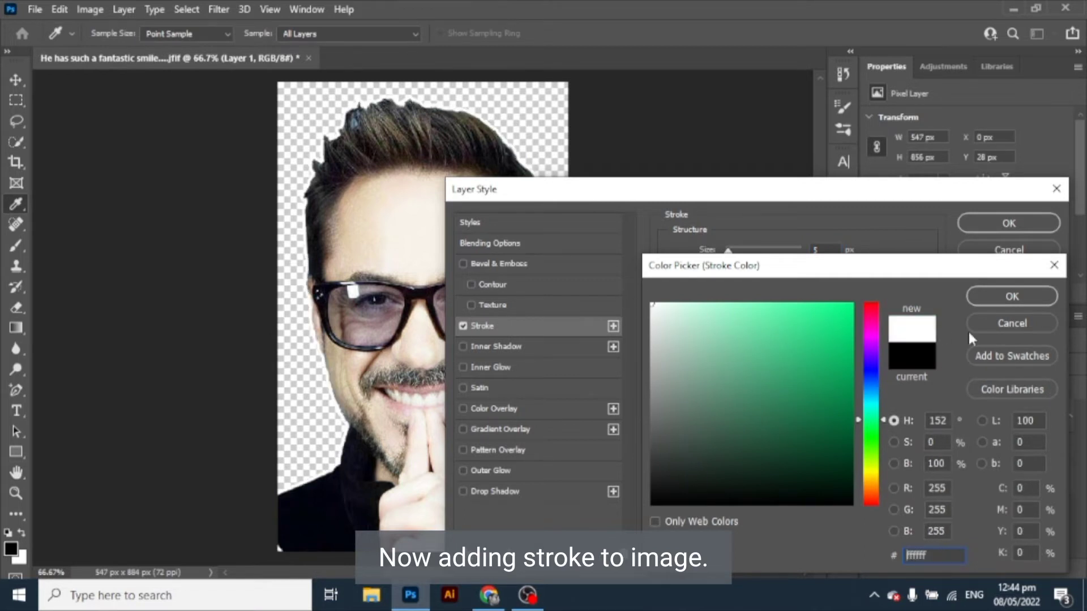
{"action": "left_click", "coordinate": [992, 297]}
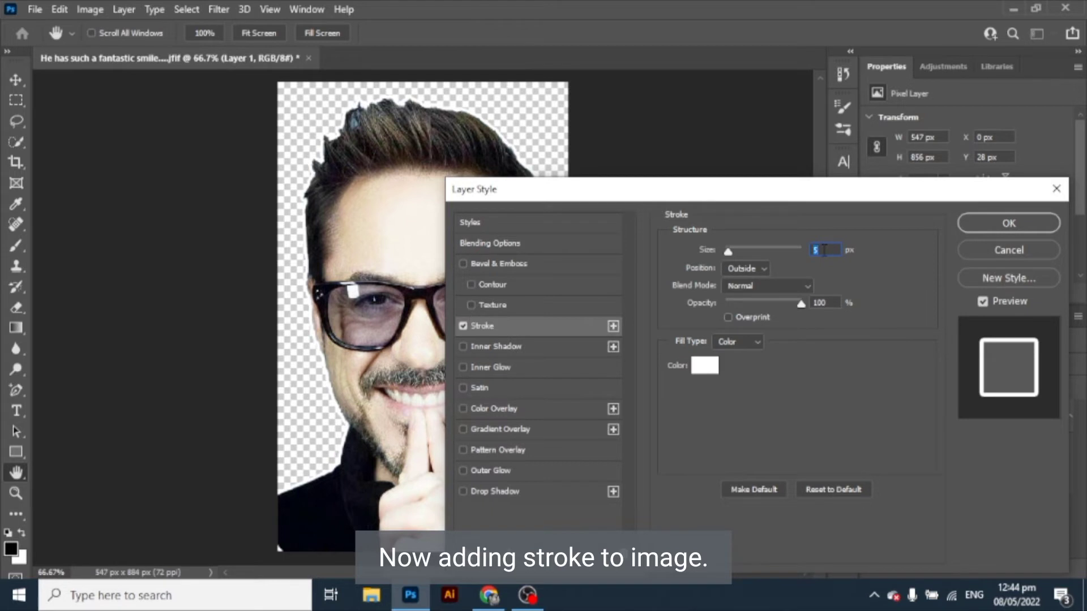
{"action": "type", "text": "8"}
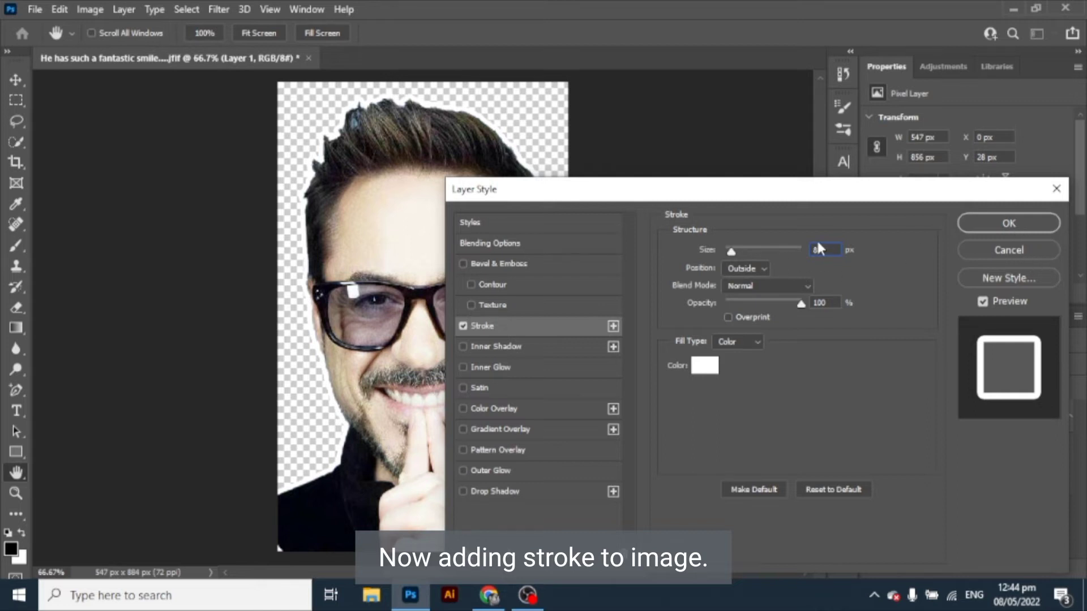
{"action": "type", "text": "5"}
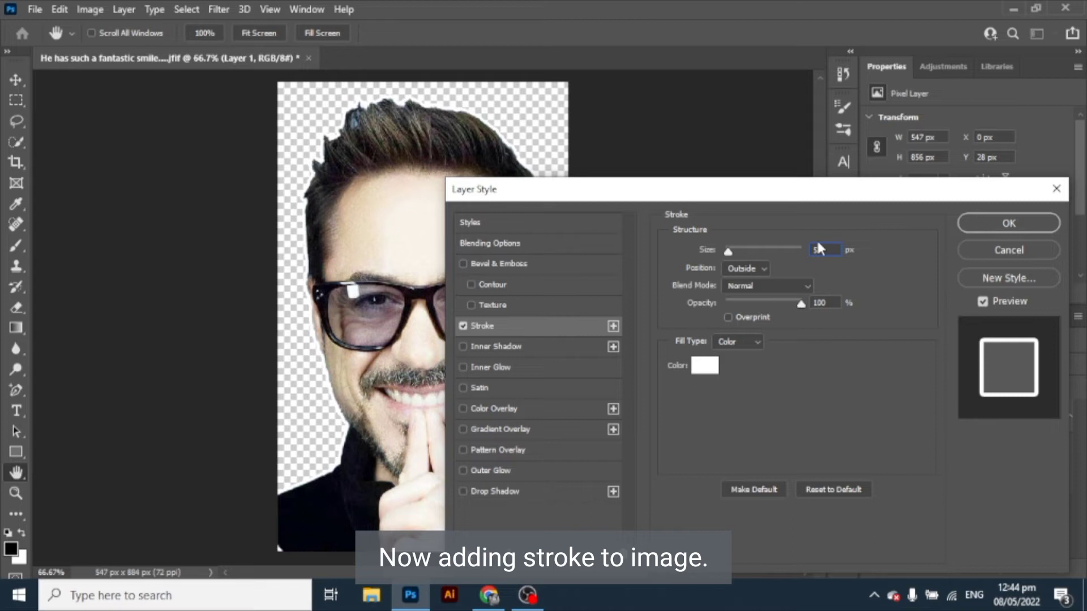
{"action": "left_click", "coordinate": [1016, 229]}
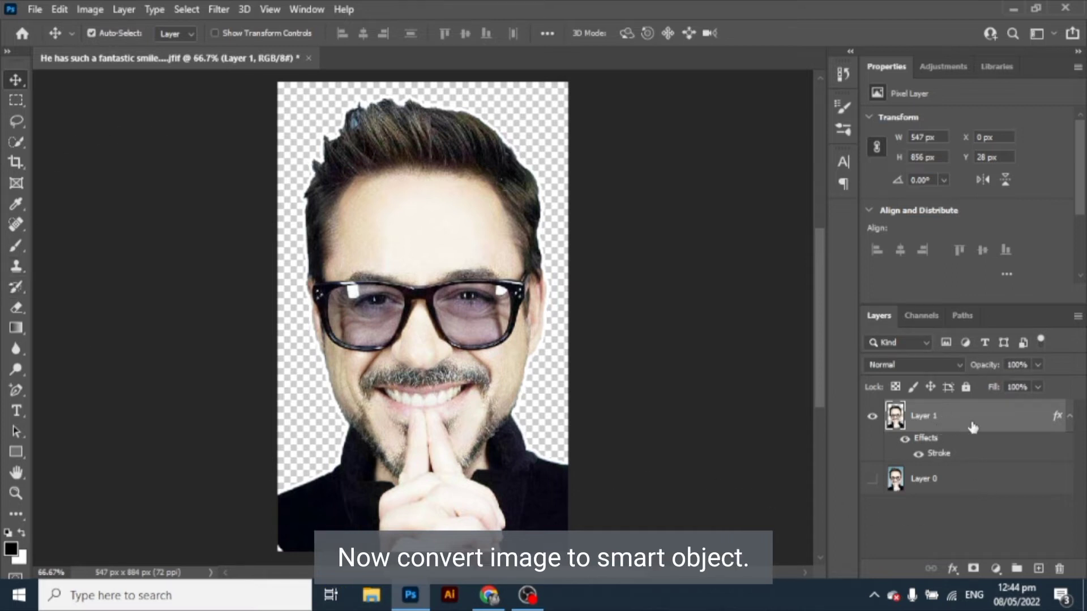
Convert Layer 1 to a smart object and apply Levels to it with the default settings.
{"action": "right_click", "coordinate": [955, 421]}
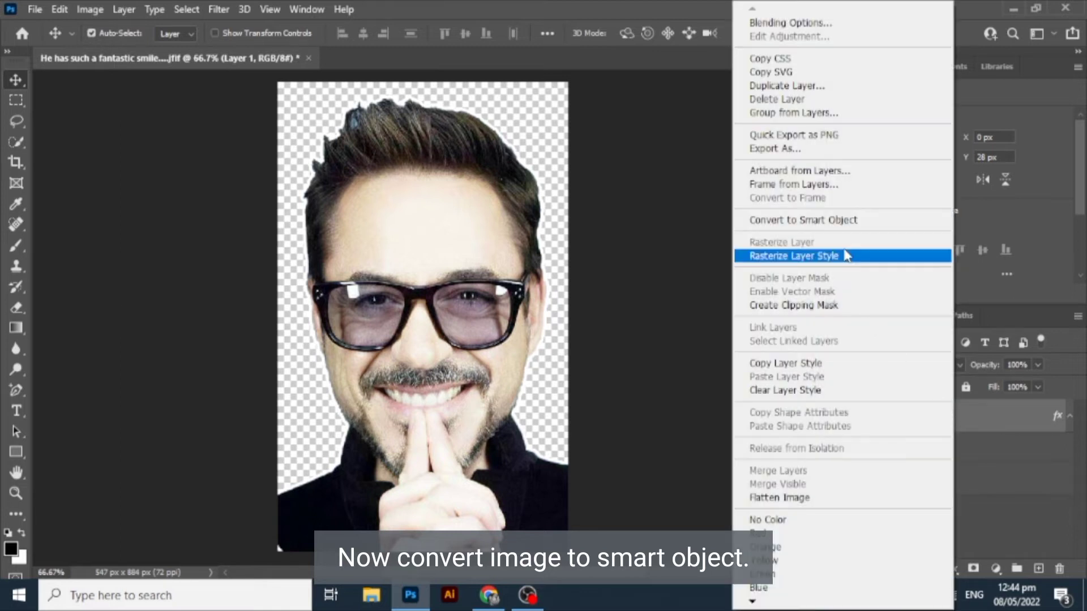
{"action": "left_click", "coordinate": [833, 219]}
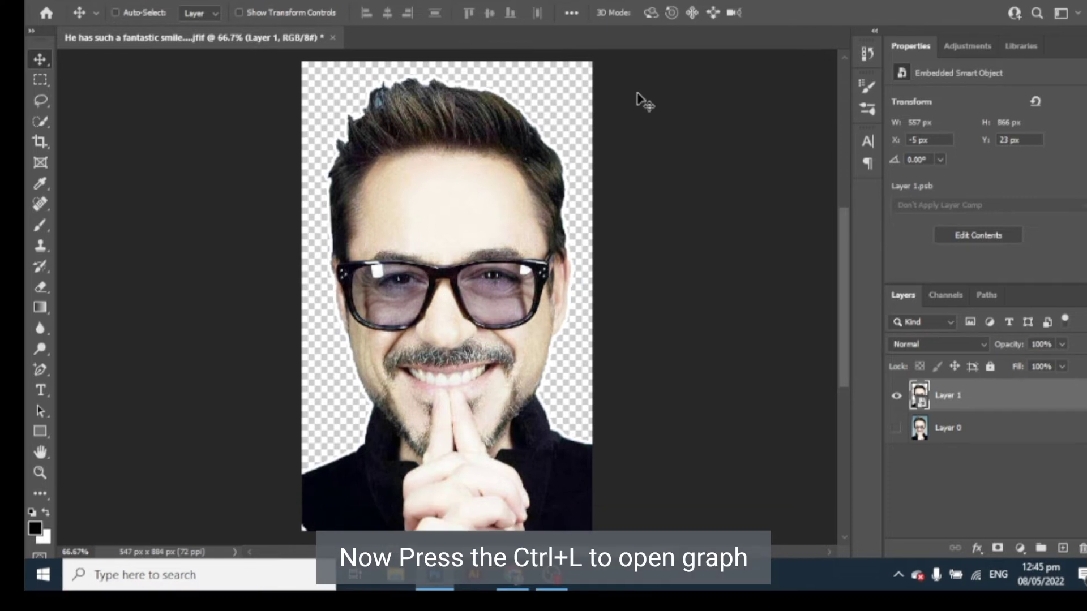
{"action": "key", "text": "ctrl+l"}
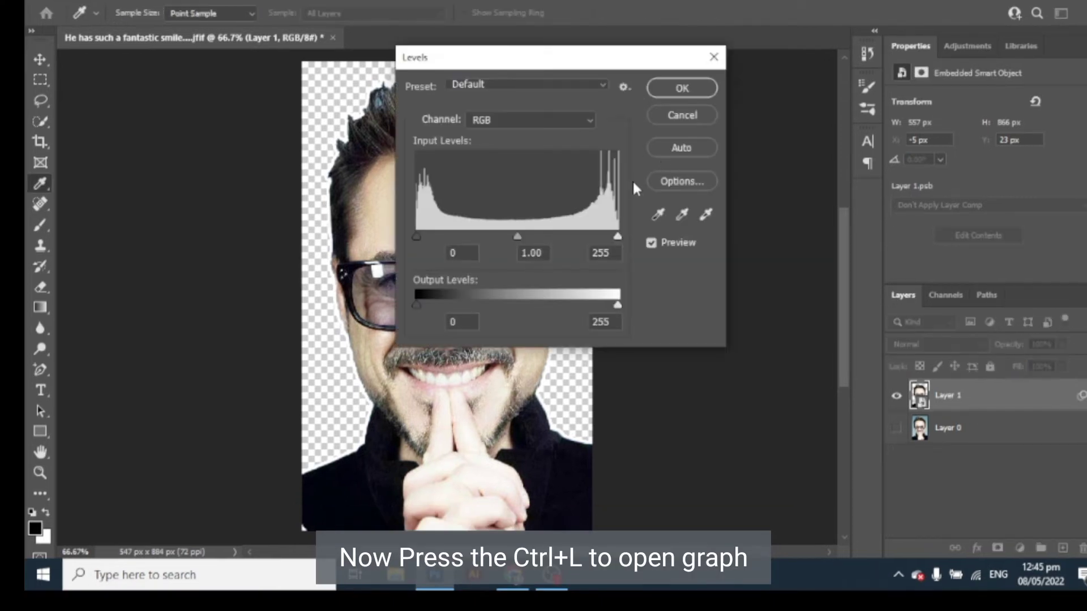
{"action": "left_click", "coordinate": [682, 93]}
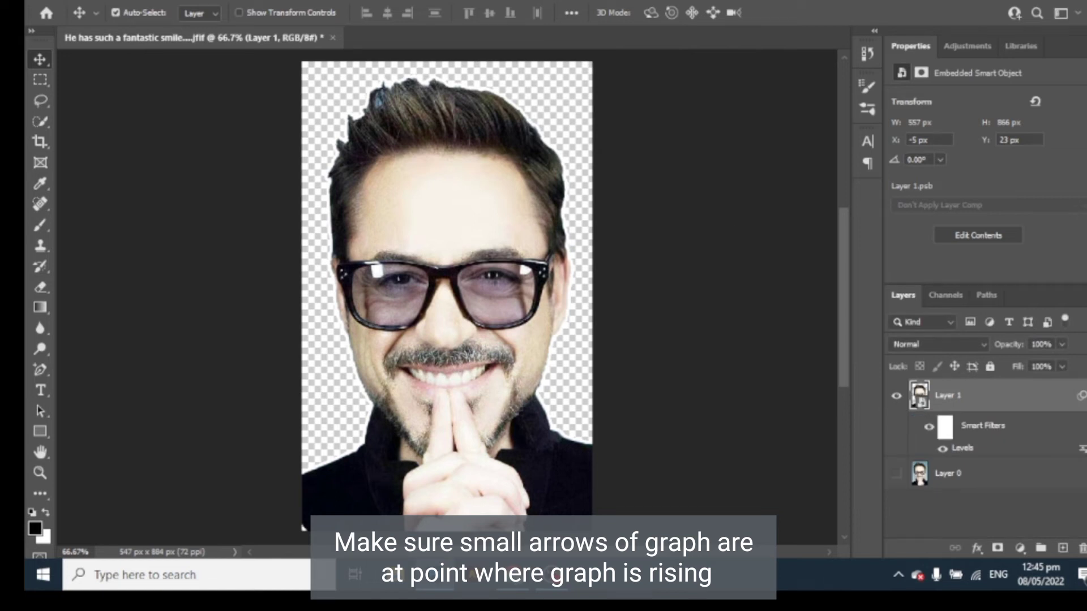
Apply the Mosaic pixelate filter to Layer 1 with a cell size of 10 square.
{"action": "left_click", "coordinate": [240, 0]}
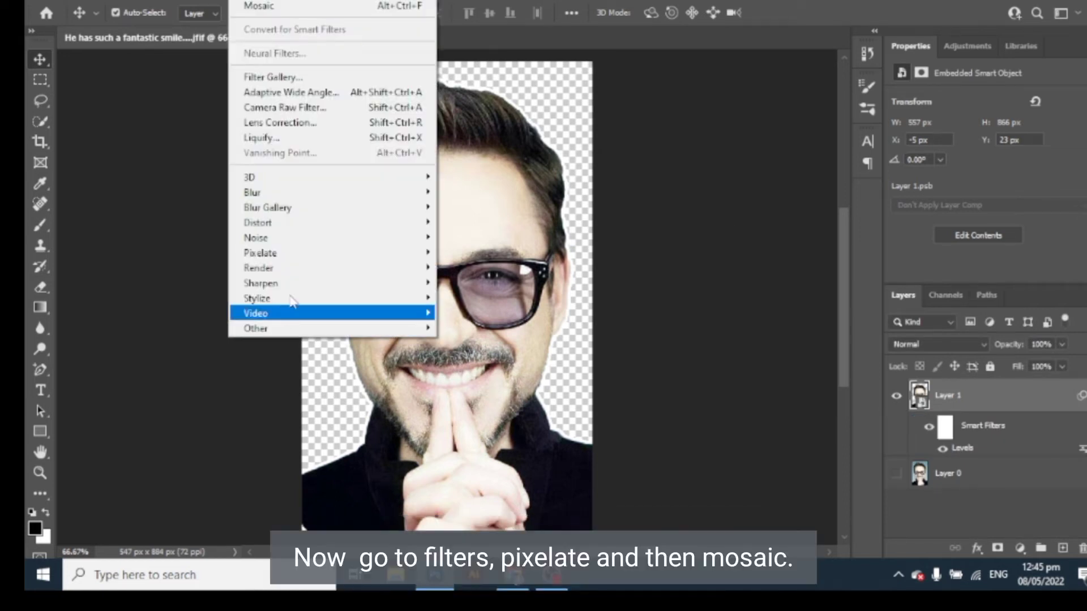
{"action": "mouse_move", "coordinate": [310, 253]}
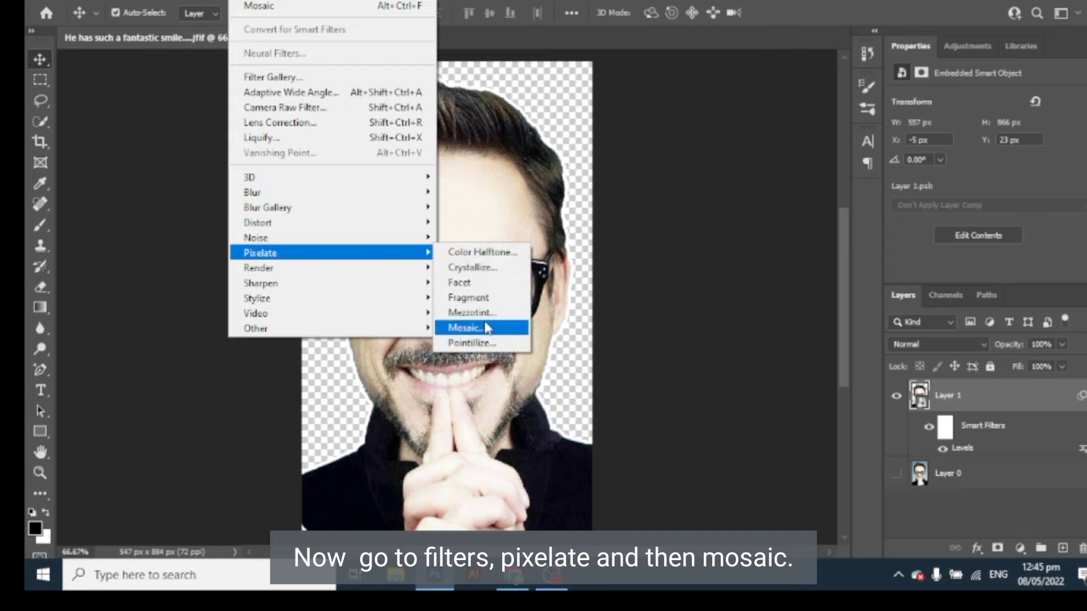
{"action": "left_click", "coordinate": [487, 328]}
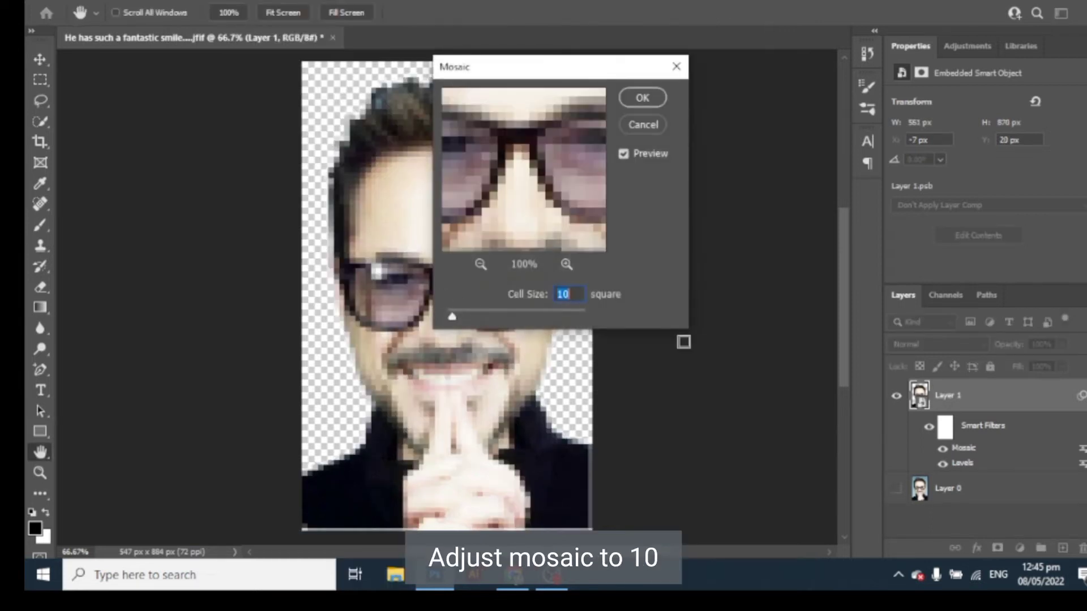
{"action": "left_click", "coordinate": [640, 97]}
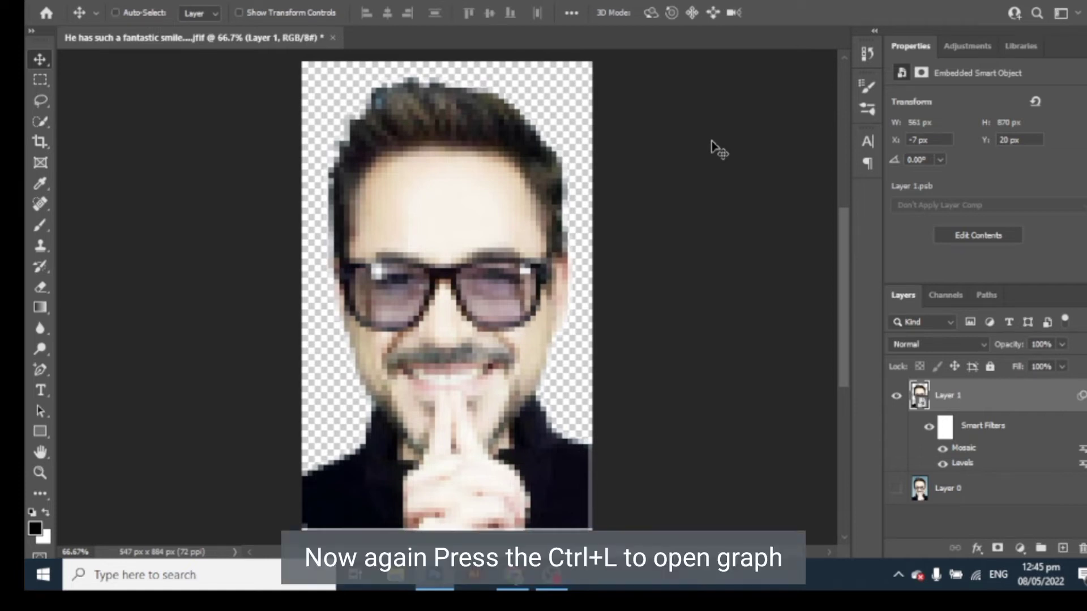
Apply a second Levels adjustment to Layer 1 with the midtone input at 0.81 and the white input at 240.
{"action": "key", "text": "ctrl+l"}
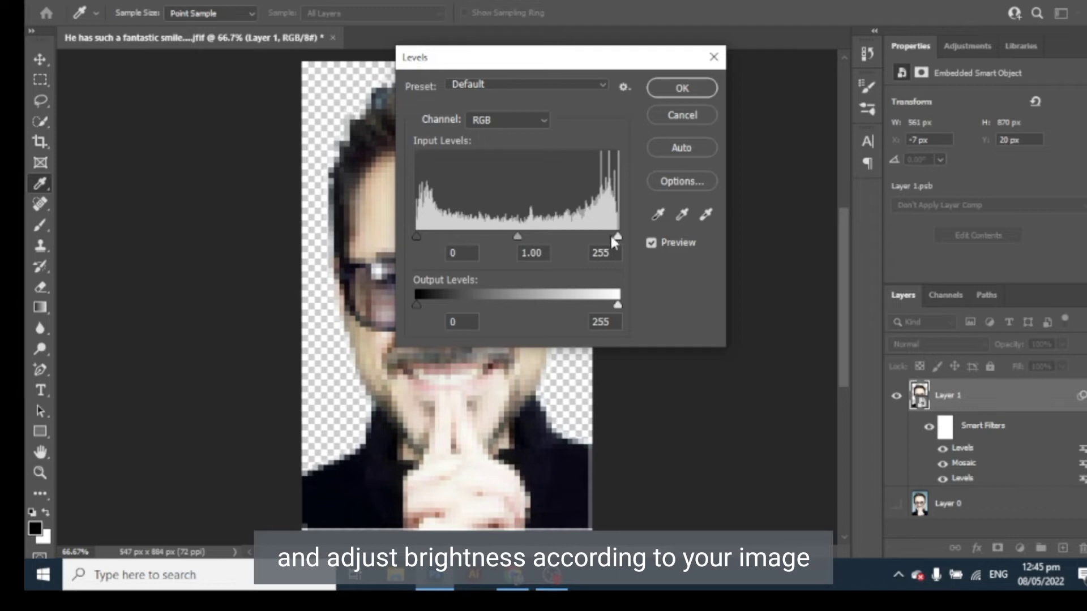
{"action": "mouse_move", "coordinate": [618, 237]}
{"action": "left_mouse_down"}
{"action": "mouse_move", "coordinate": [586, 238]}
{"action": "mouse_move", "coordinate": [610, 240]}
{"action": "left_mouse_up"}
{"action": "mouse_move", "coordinate": [513, 235]}
{"action": "left_mouse_down"}
{"action": "mouse_move", "coordinate": [479, 229]}
{"action": "mouse_move", "coordinate": [543, 227]}
{"action": "mouse_move", "coordinate": [519, 230]}
{"action": "left_mouse_up"}
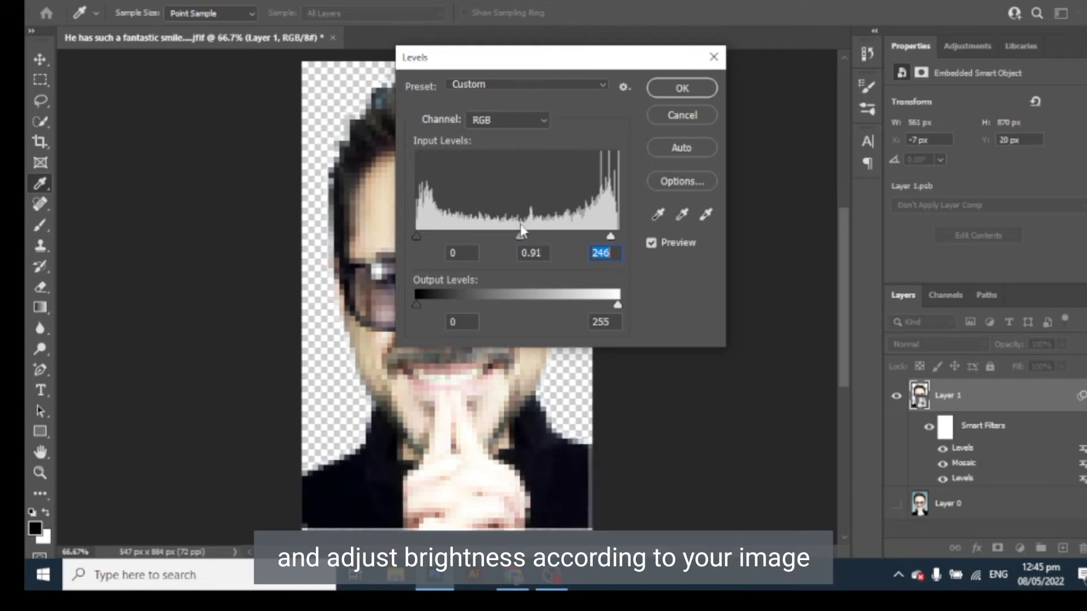
{"action": "left_click_drag", "start_coordinate": [583, 59], "coordinate": [838, 26]}
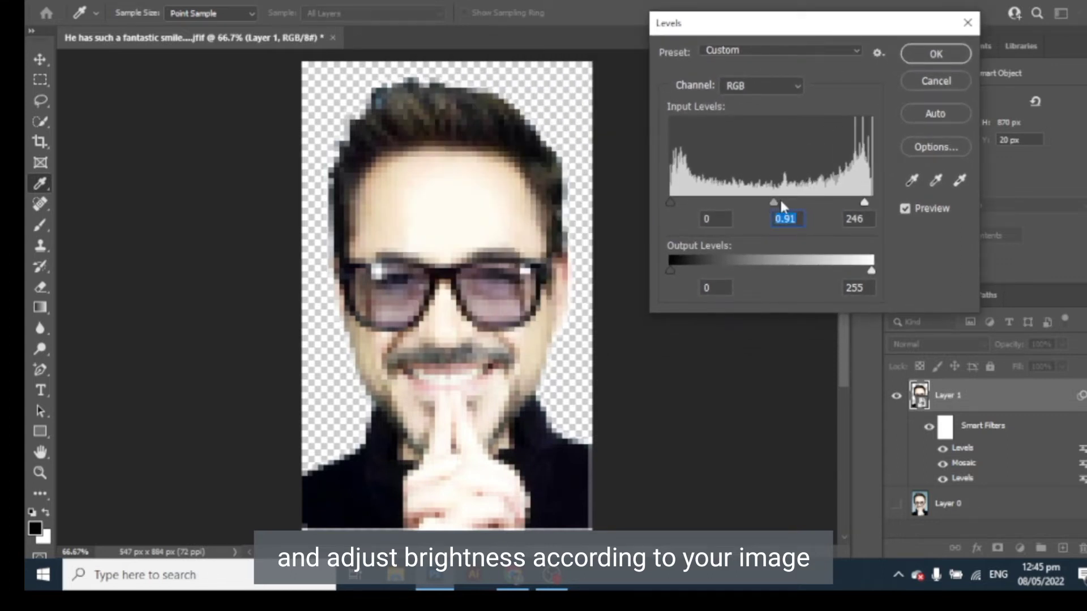
{"action": "left_click_drag", "start_coordinate": [773, 202], "coordinate": [785, 202]}
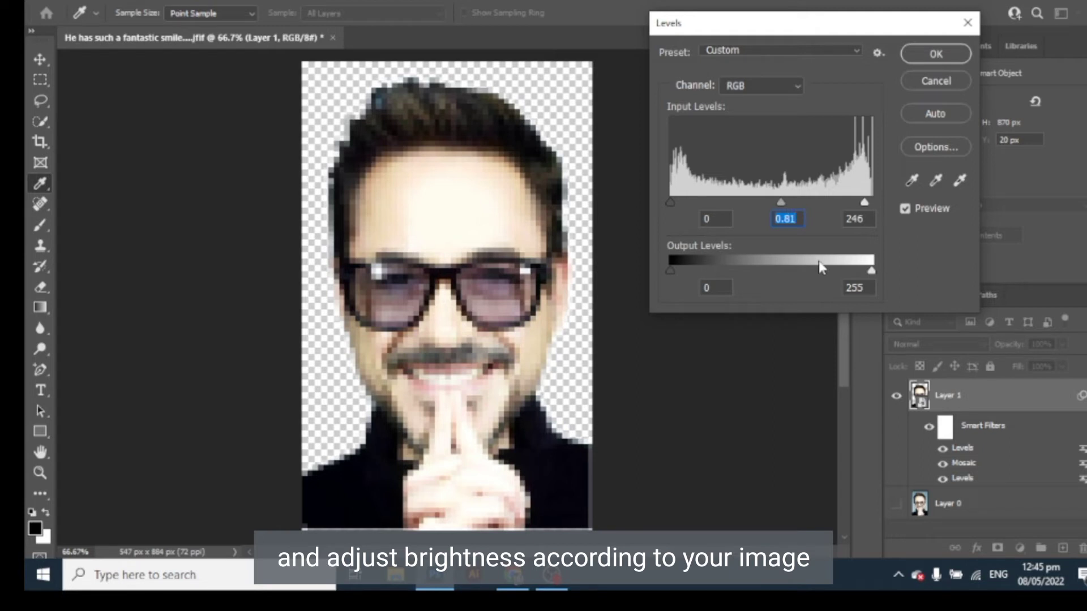
{"action": "left_click_drag", "start_coordinate": [863, 203], "coordinate": [861, 203]}
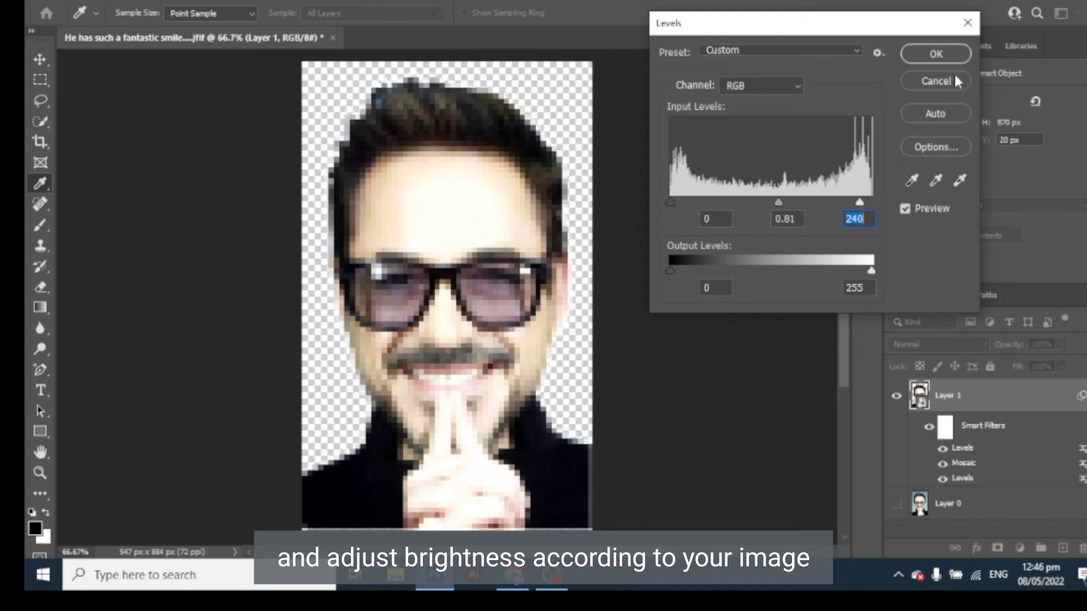
{"action": "left_click", "coordinate": [945, 56]}
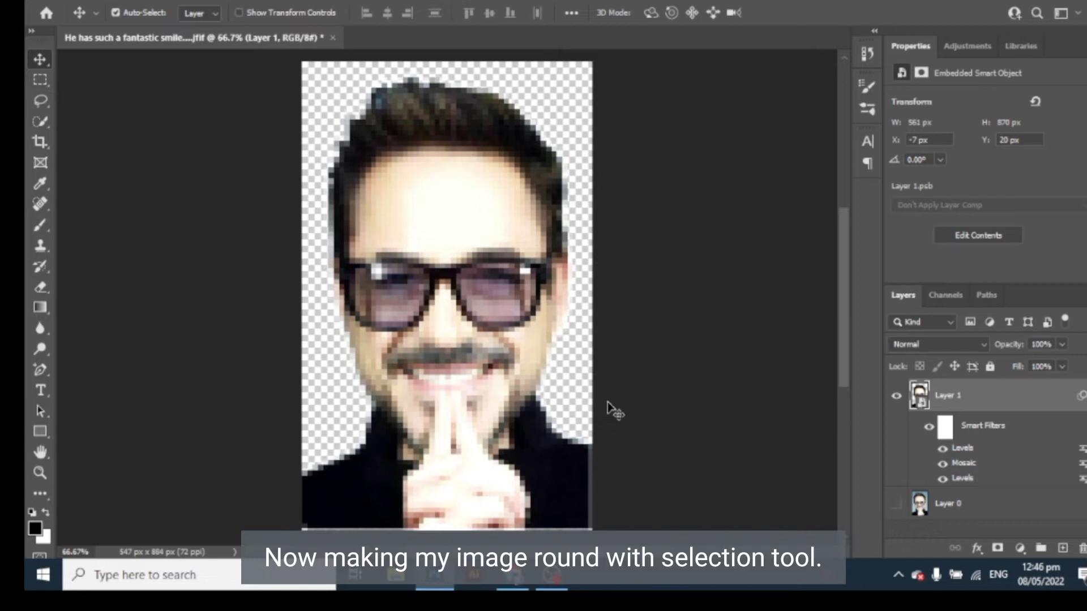
Draw a large elliptical selection around the portrait and reposition it so its lower arc cuts across the shoulders.
{"action": "left_click", "coordinate": [39, 79]}
{"action": "key", "text": "ctrl+minus"}
{"action": "left_click_drag", "start_coordinate": [161, 121], "coordinate": [451, 345]}
{"action": "left_click_drag", "start_coordinate": [269, 232], "coordinate": [244, 224]}
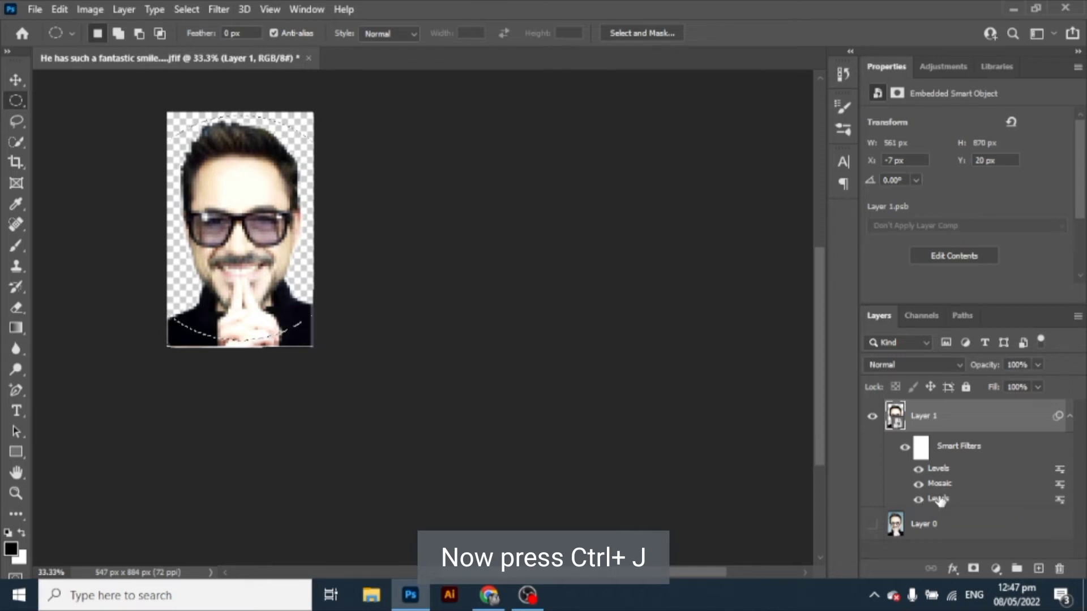
Copy the selected area of Layer 1 to a new layer and hide Layer 1.
{"action": "key", "text": "ctrl+j"}
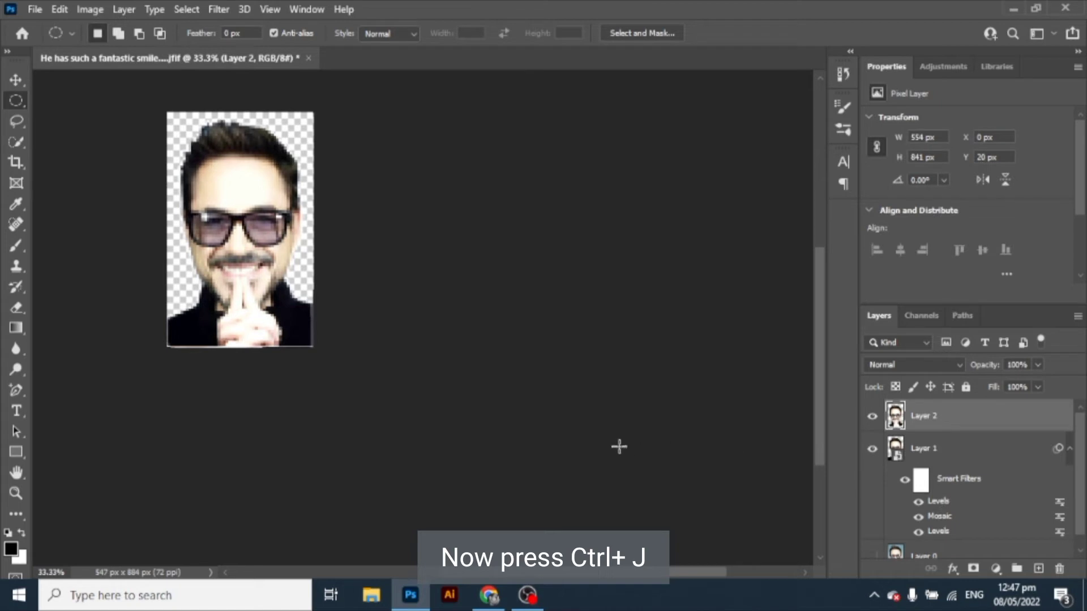
{"action": "left_click", "coordinate": [872, 450]}
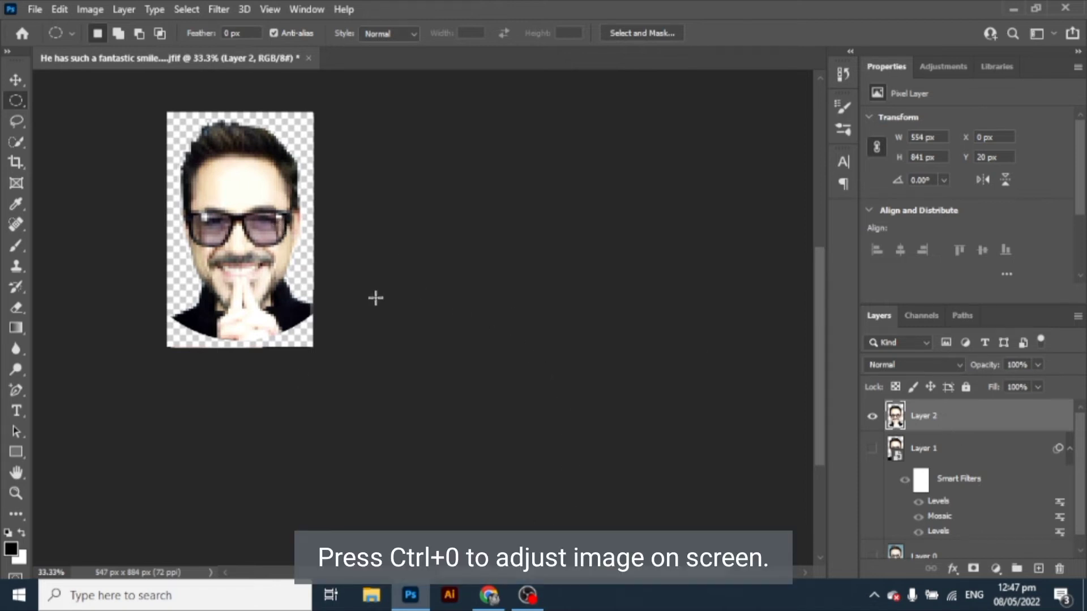
{"action": "key", "text": "ctrl+0"}
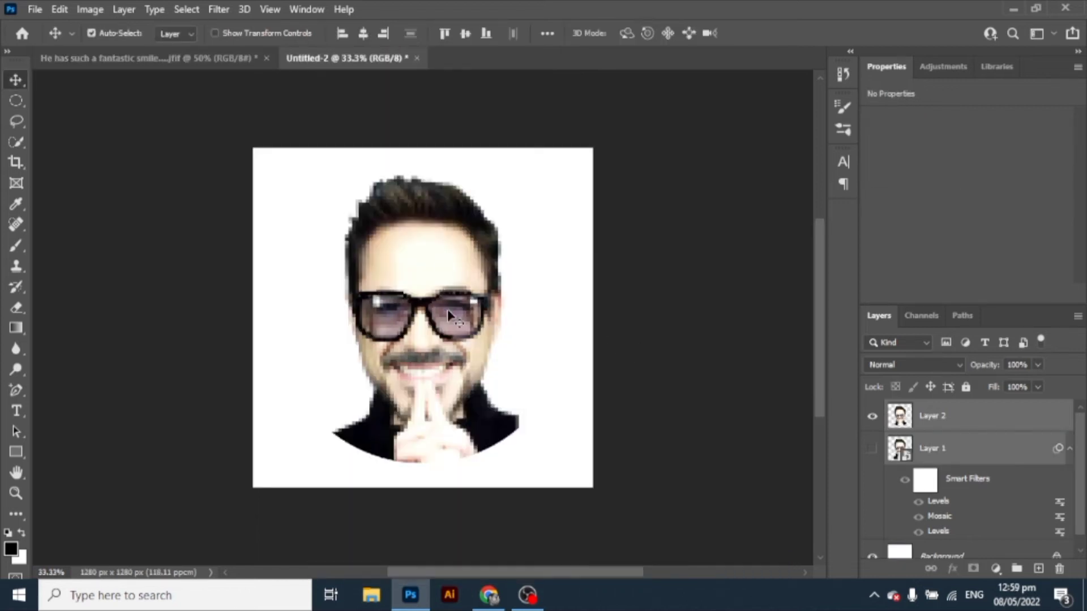
Scale Layer 2 and Layer 1 together to 104.60% and centre the portrait horizontally on the square canvas.
{"action": "mouse_move", "coordinate": [448, 311]}
{"action": "left_mouse_down"}
{"action": "mouse_move", "coordinate": [452, 325]}
{"action": "mouse_move", "coordinate": [440, 312]}
{"action": "left_mouse_up"}
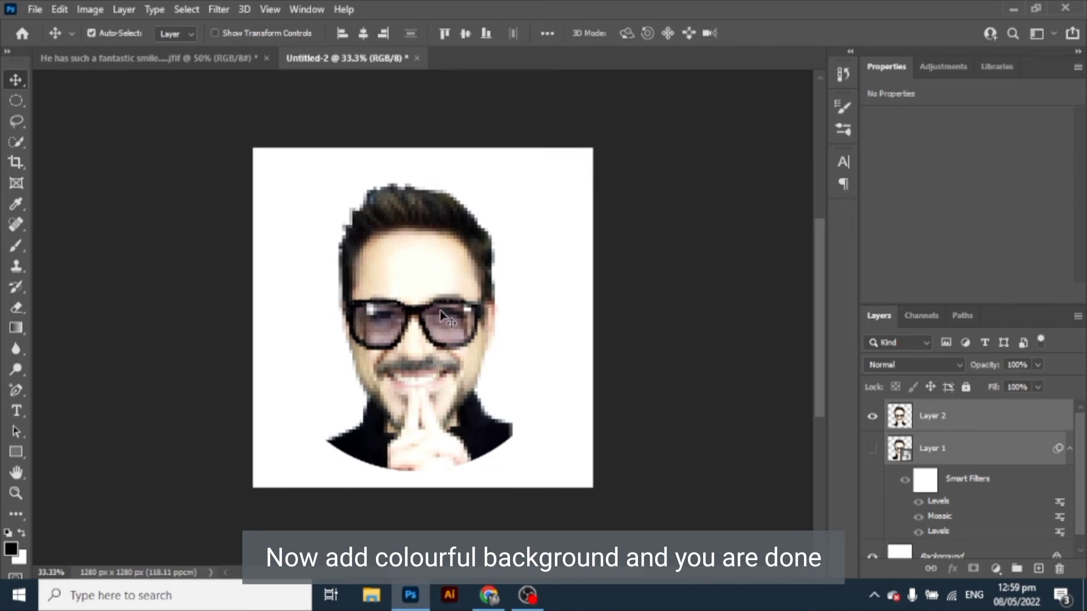
{"action": "key", "text": "ctrl+t"}
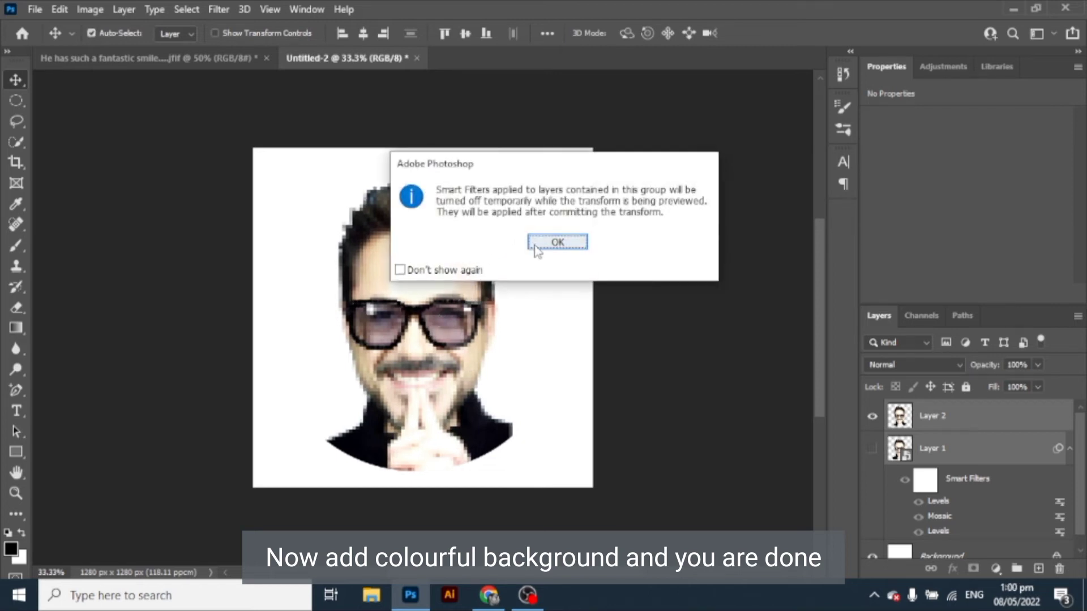
{"action": "left_click", "coordinate": [554, 243]}
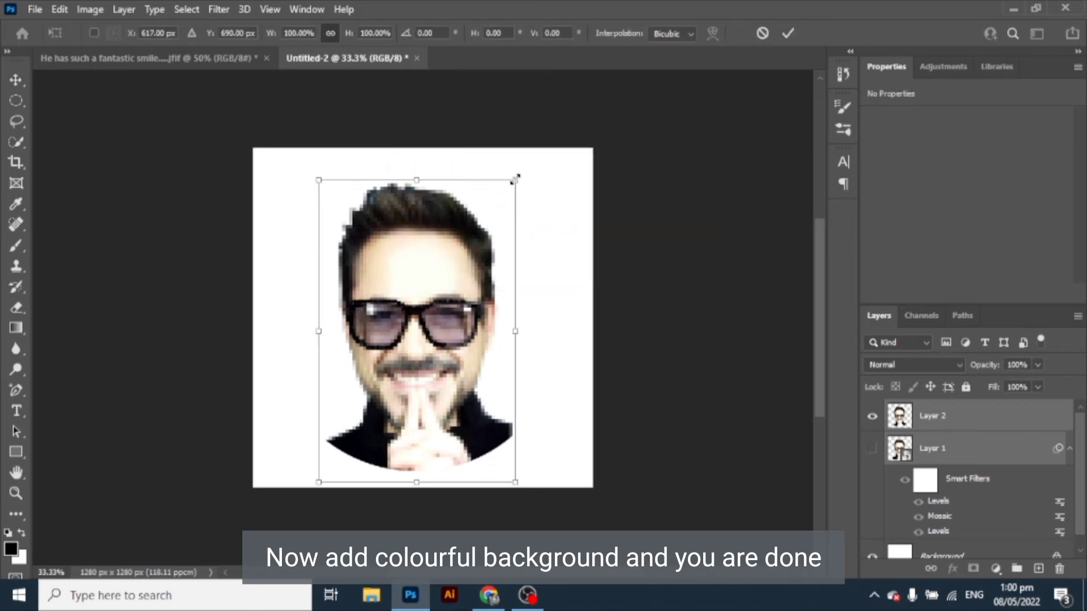
{"action": "left_click_drag", "start_coordinate": [516, 180], "coordinate": [520, 173]}
{"action": "mouse_move", "coordinate": [445, 301]}
{"action": "left_mouse_down"}
{"action": "mouse_move", "coordinate": [451, 288]}
{"action": "mouse_move", "coordinate": [446, 304]}
{"action": "left_mouse_up"}
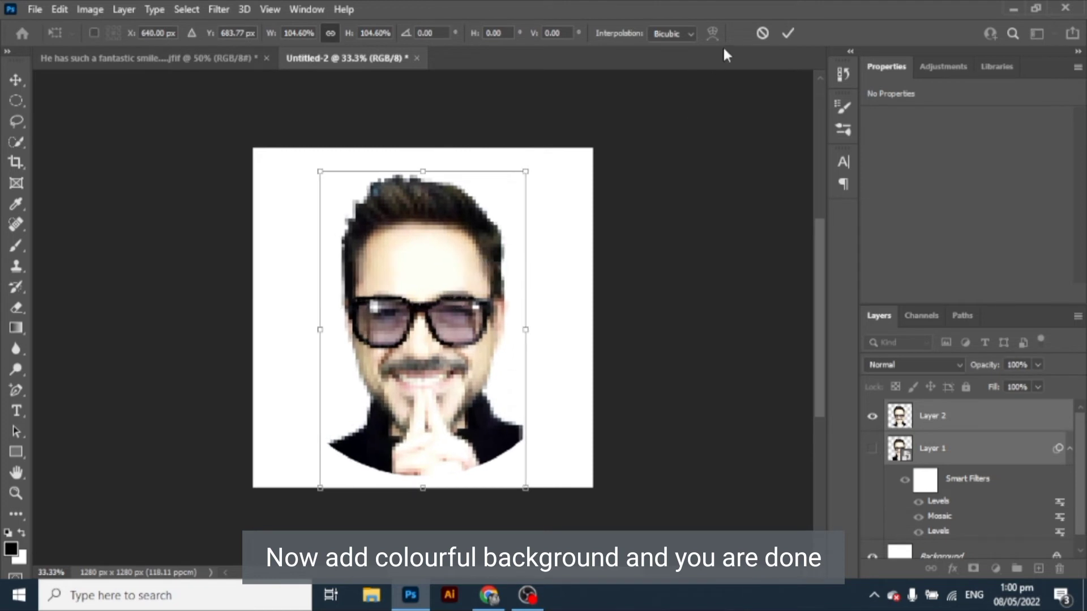
{"action": "left_click", "coordinate": [787, 33]}
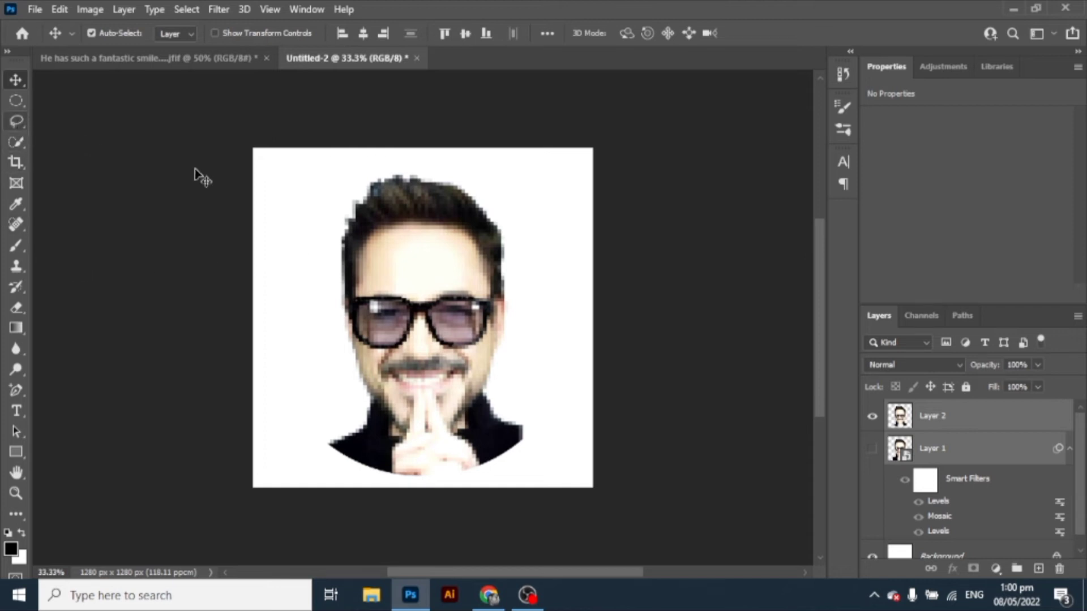
Add a solid colour fill layer directly above the Background layer and give it the teal colour 159eae.
{"action": "left_click", "coordinate": [564, 252]}
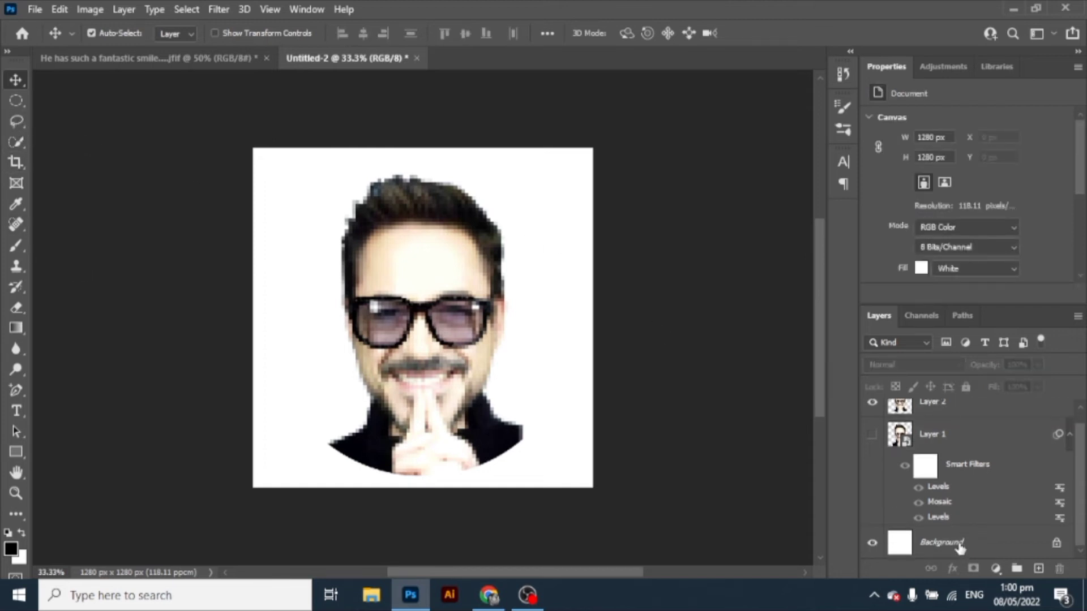
{"action": "double_click", "coordinate": [965, 545]}
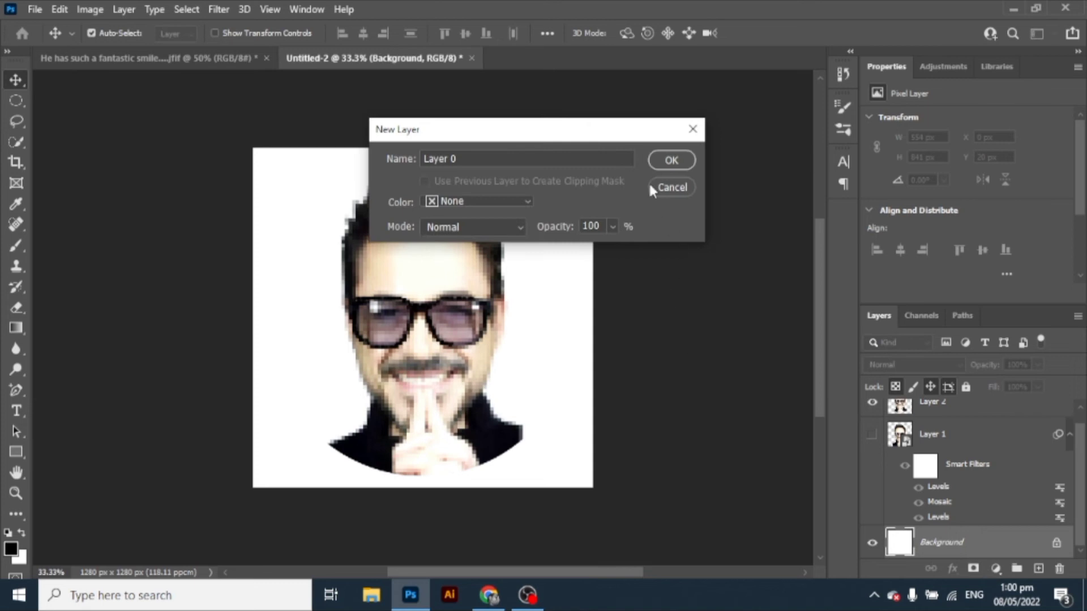
{"action": "left_click", "coordinate": [698, 126]}
{"action": "left_click", "coordinate": [996, 568]}
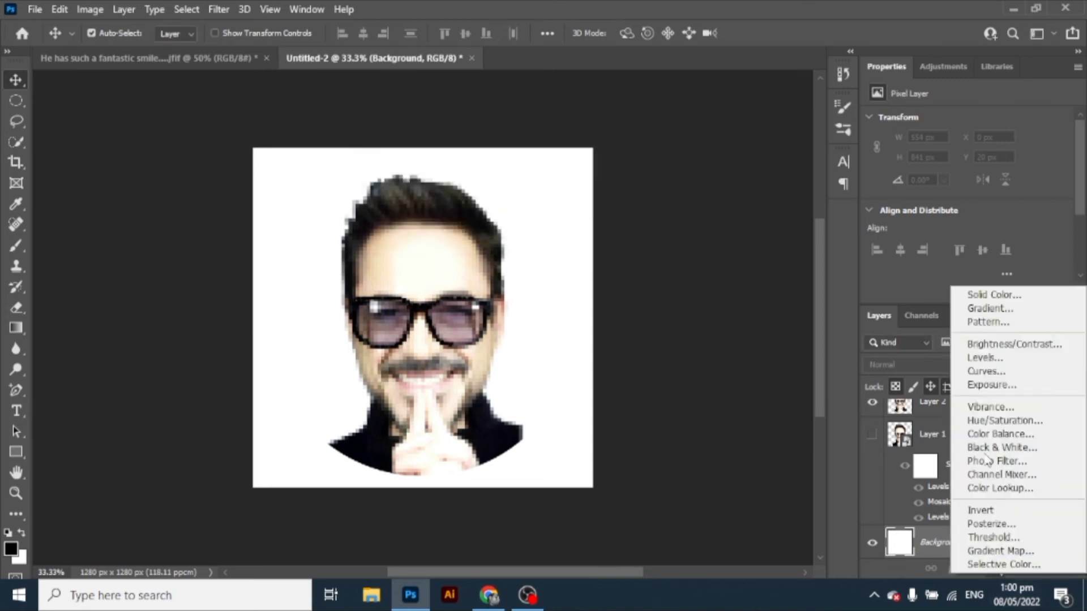
{"action": "left_click", "coordinate": [961, 294]}
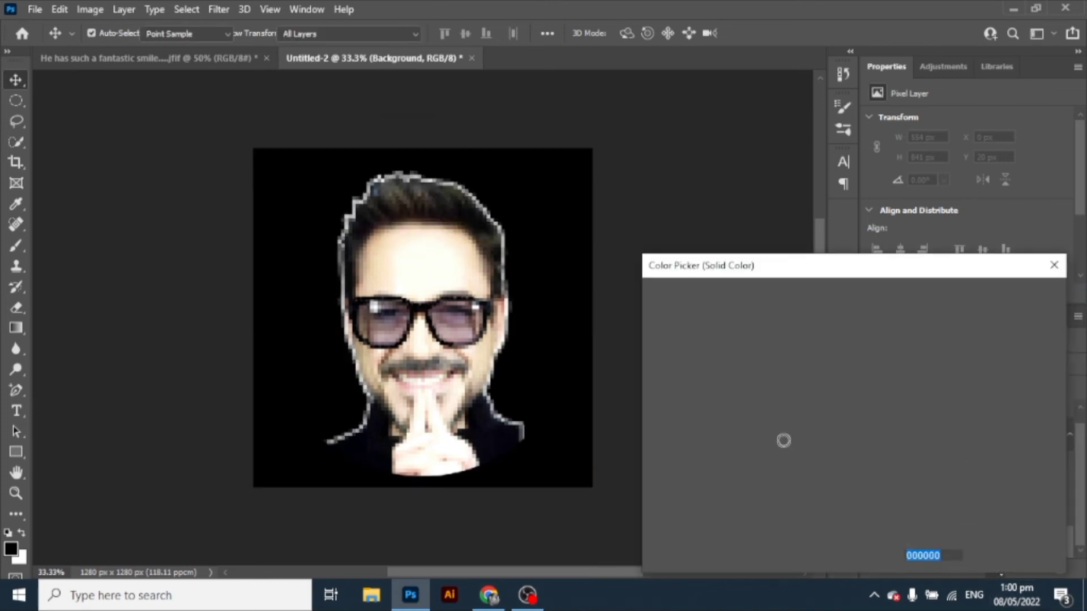
{"action": "left_click", "coordinate": [872, 406]}
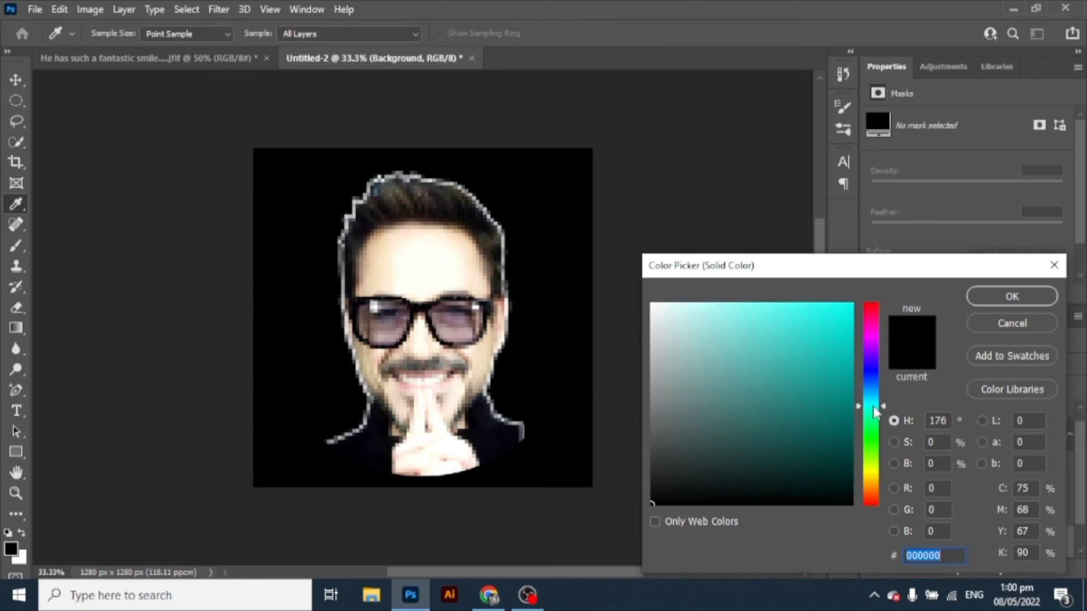
{"action": "left_click", "coordinate": [828, 367]}
{"action": "left_click", "coordinate": [874, 400]}
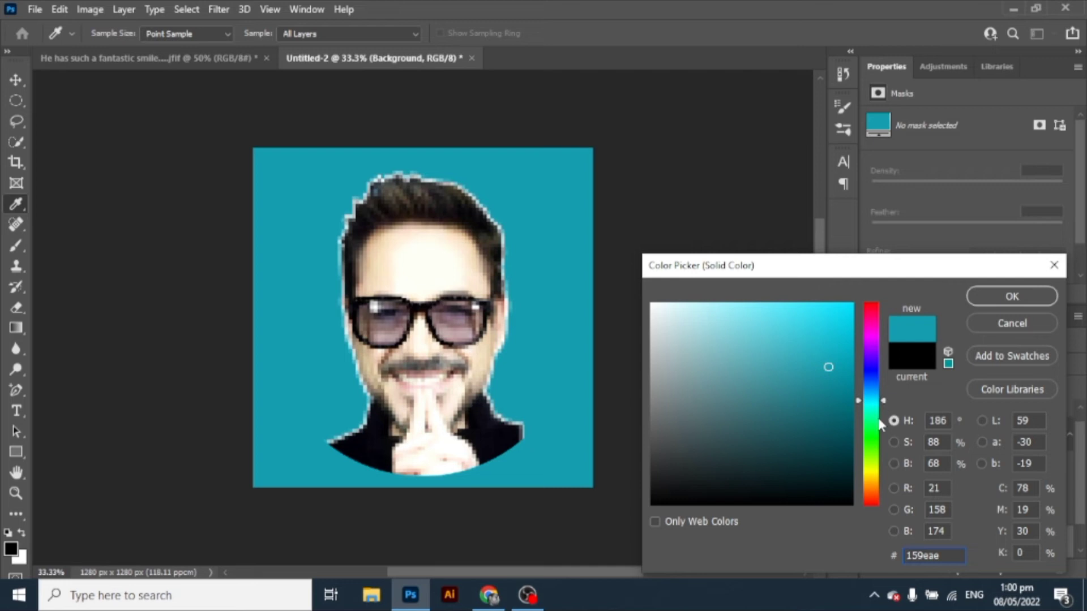
Try other hues for the new fill layer, including mustard yellow ae9a15 and red ae2b15.
{"action": "left_click", "coordinate": [874, 377]}
{"action": "left_click", "coordinate": [875, 436]}
{"action": "left_click", "coordinate": [876, 467]}
{"action": "left_click", "coordinate": [877, 485]}
{"action": "left_click", "coordinate": [879, 476]}
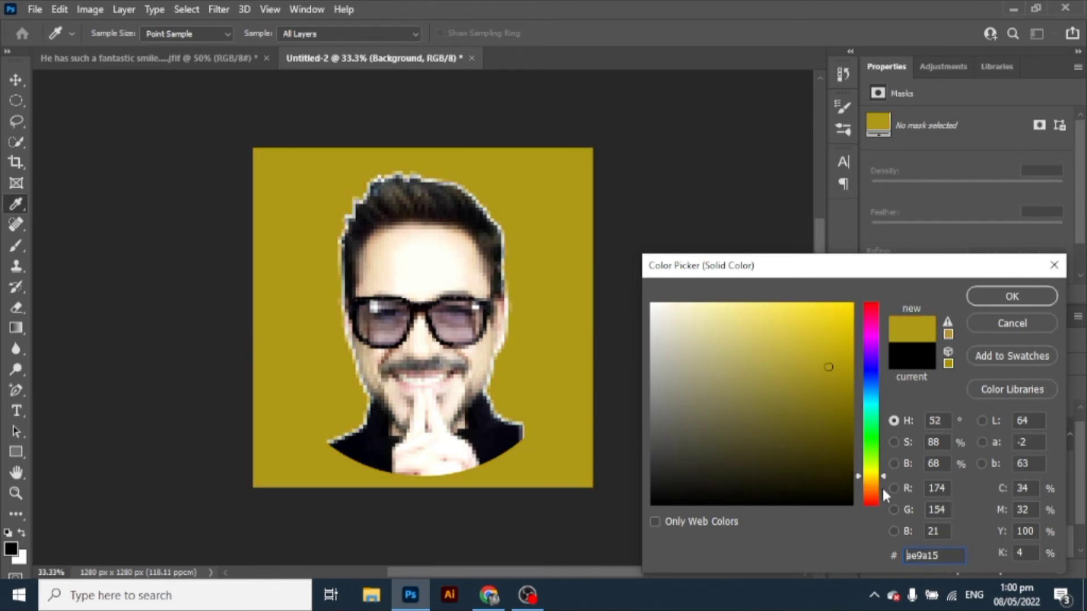
{"action": "left_click", "coordinate": [880, 488]}
{"action": "left_click", "coordinate": [865, 501]}
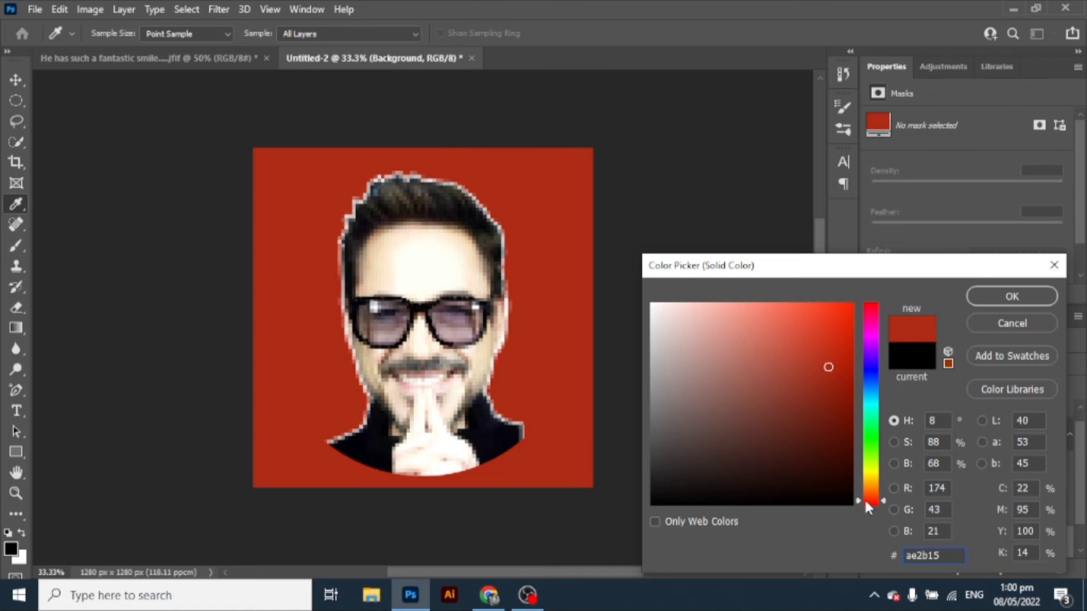
Set the new fill layer's colour to dark green 036a55 and accept it.
{"action": "left_click", "coordinate": [871, 411]}
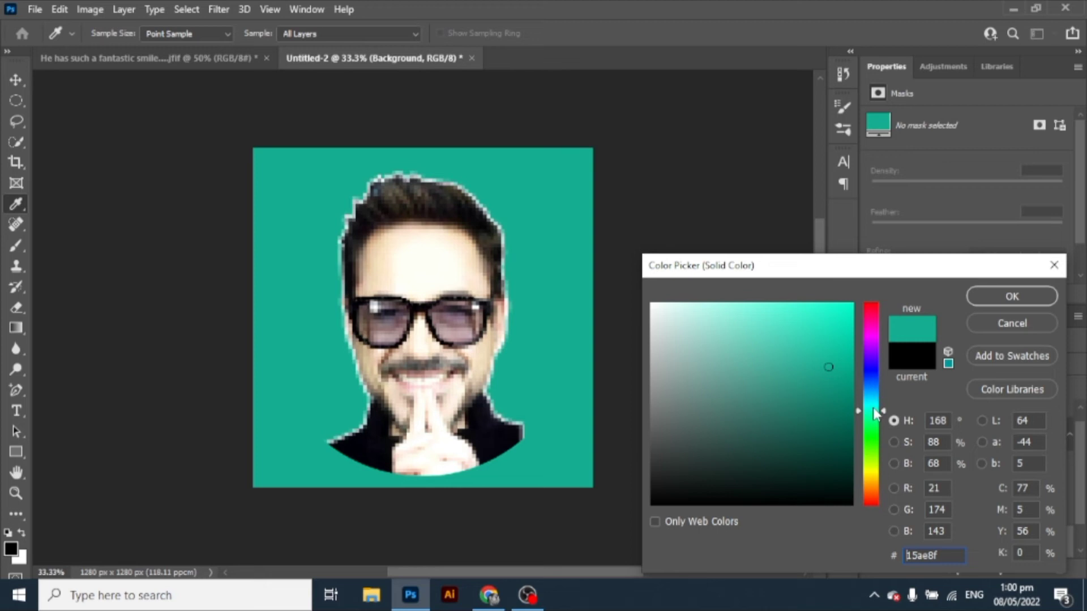
{"action": "left_click", "coordinate": [845, 414]}
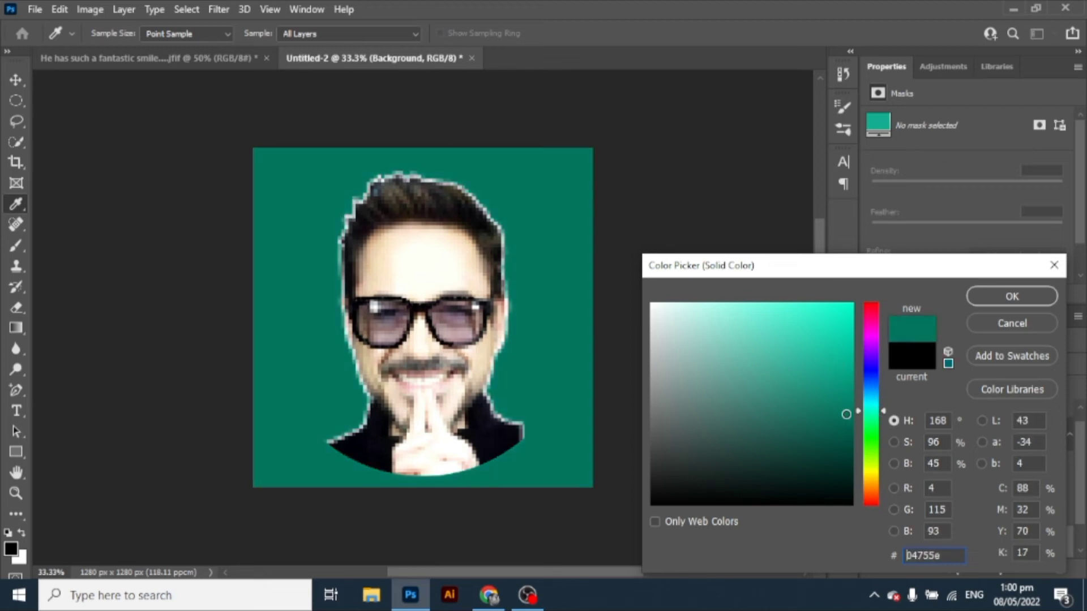
{"action": "left_click", "coordinate": [848, 419]}
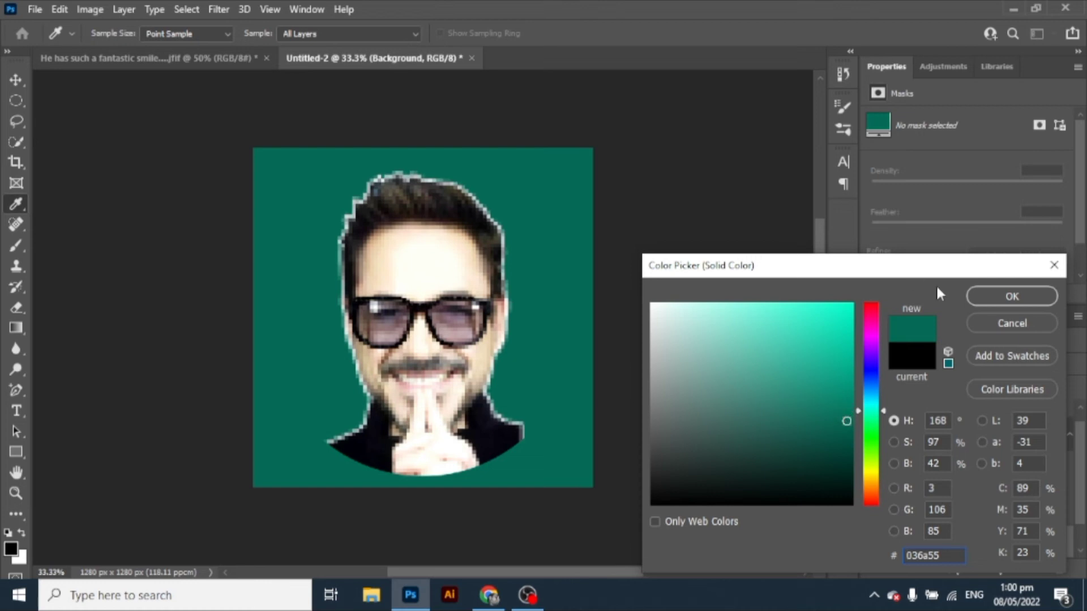
{"action": "left_click", "coordinate": [1012, 296]}
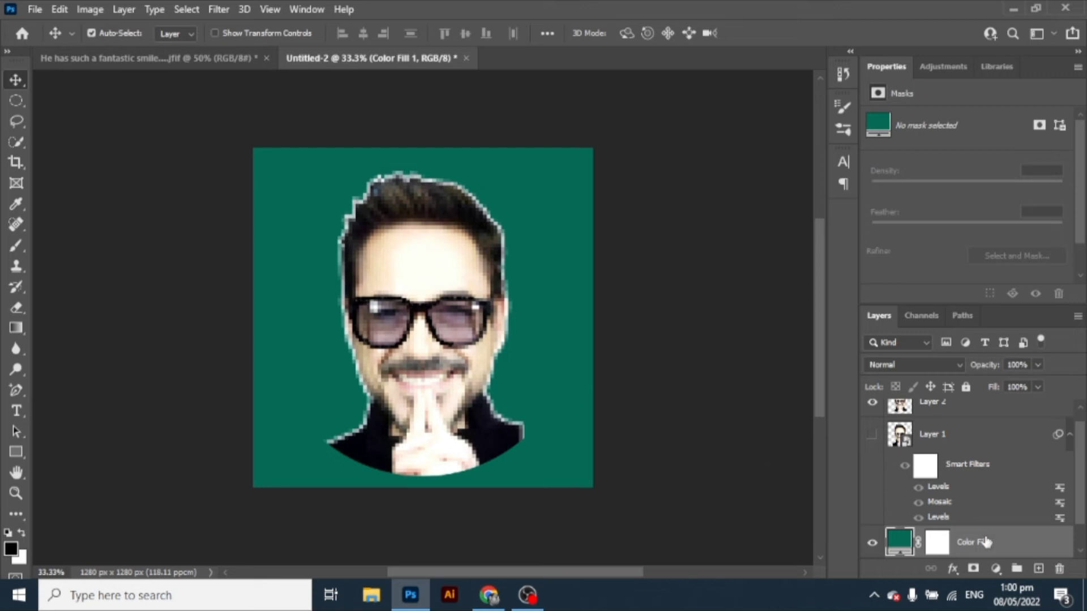
Reopen the fill layer's colour and change it to bright yellow ffe118.
{"action": "double_click", "coordinate": [901, 544]}
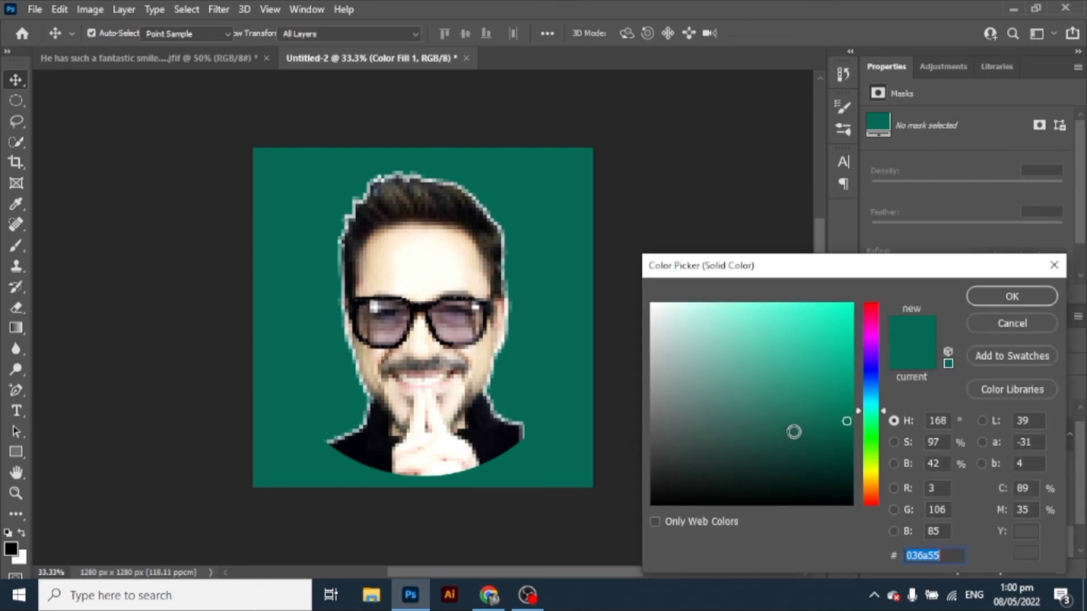
{"action": "left_click_drag", "start_coordinate": [872, 469], "coordinate": [871, 479]}
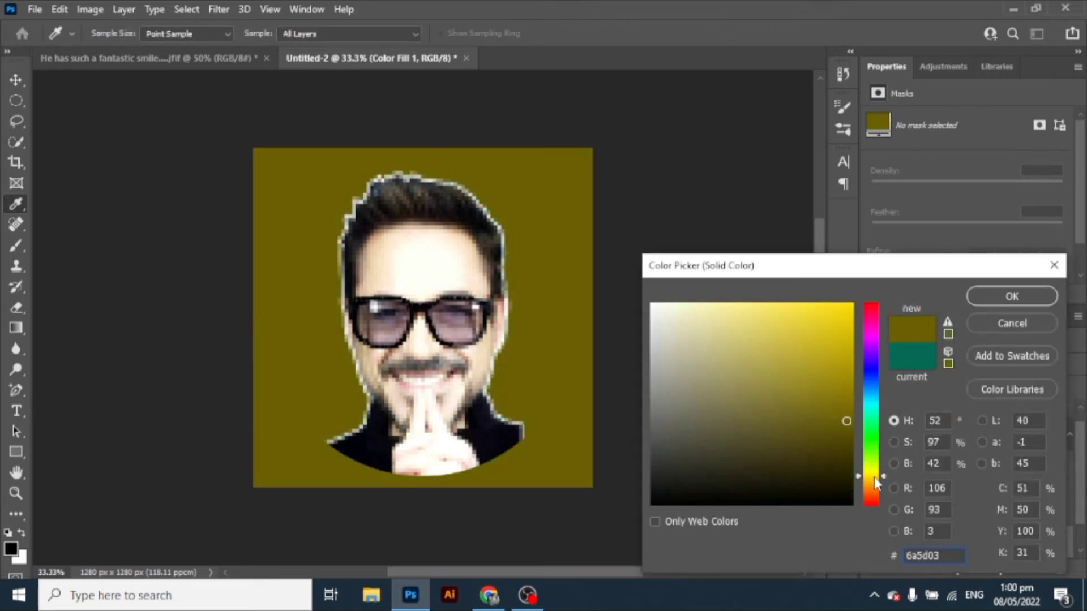
{"action": "left_click_drag", "start_coordinate": [845, 420], "coordinate": [835, 271]}
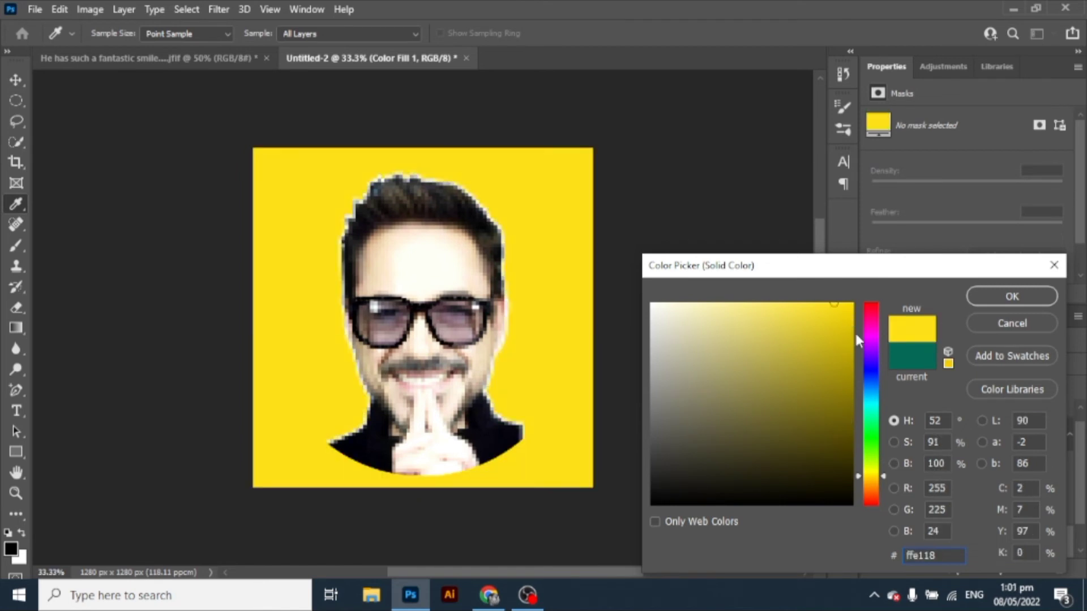
Try cyan, blue and pink hues for the background fill, such as 18d6ff, 1885ff, ff18a0 and 1844ff.
{"action": "mouse_move", "coordinate": [872, 354]}
{"action": "left_mouse_down"}
{"action": "mouse_move", "coordinate": [874, 338]}
{"action": "mouse_move", "coordinate": [877, 370]}
{"action": "mouse_move", "coordinate": [878, 337]}
{"action": "left_mouse_up"}
{"action": "left_click_drag", "start_coordinate": [872, 379], "coordinate": [875, 398]}
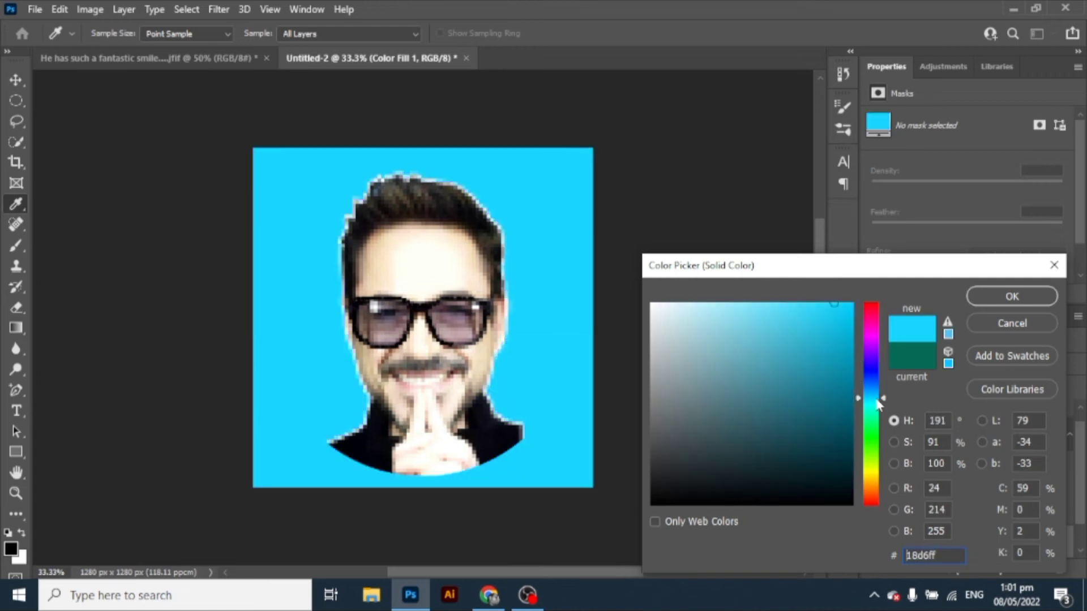
{"action": "left_click_drag", "start_coordinate": [877, 399], "coordinate": [877, 388]}
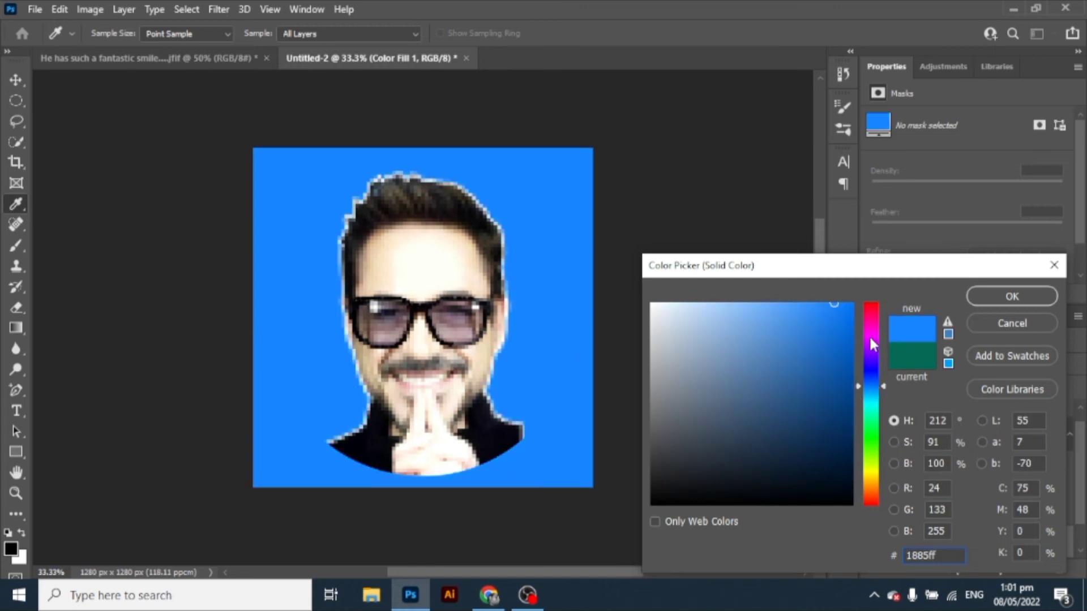
{"action": "mouse_move", "coordinate": [871, 322]}
{"action": "left_mouse_down"}
{"action": "mouse_move", "coordinate": [875, 304]}
{"action": "mouse_move", "coordinate": [875, 338]}
{"action": "mouse_move", "coordinate": [876, 325]}
{"action": "left_mouse_up"}
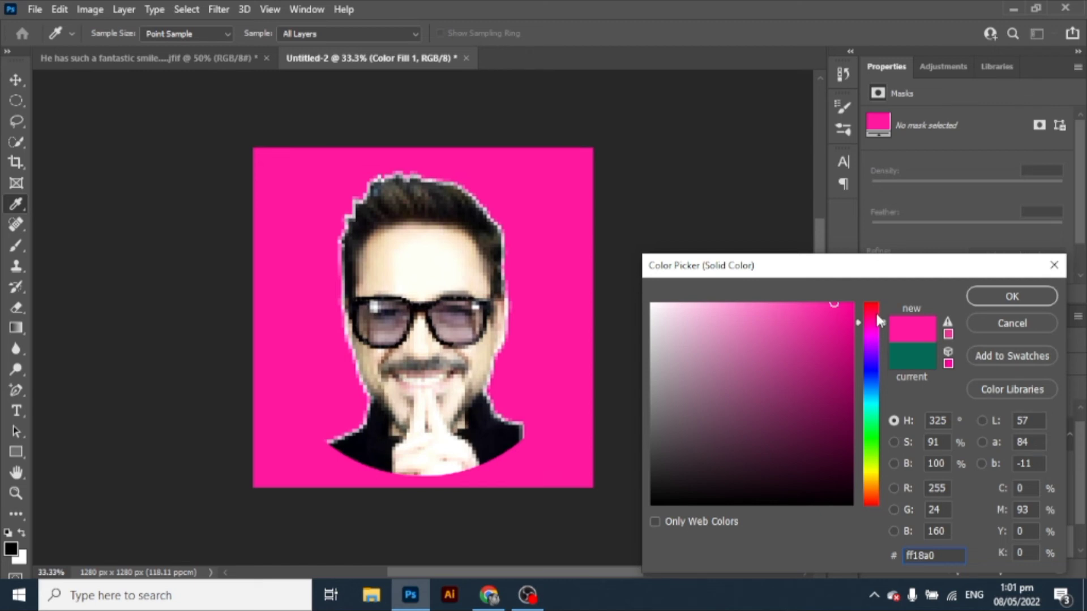
{"action": "left_click", "coordinate": [871, 377]}
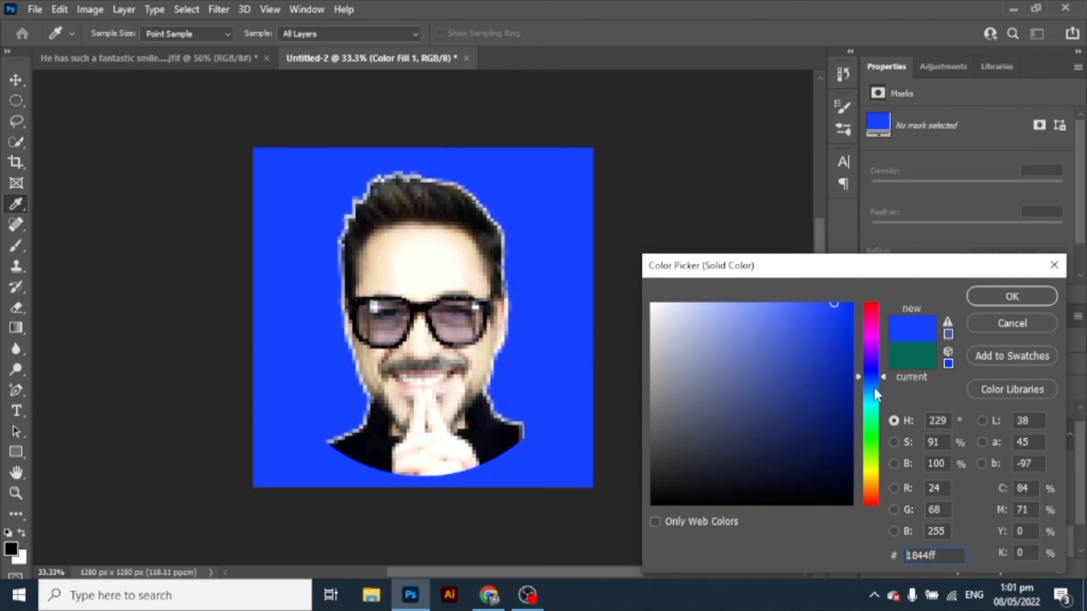
{"action": "left_click", "coordinate": [872, 402]}
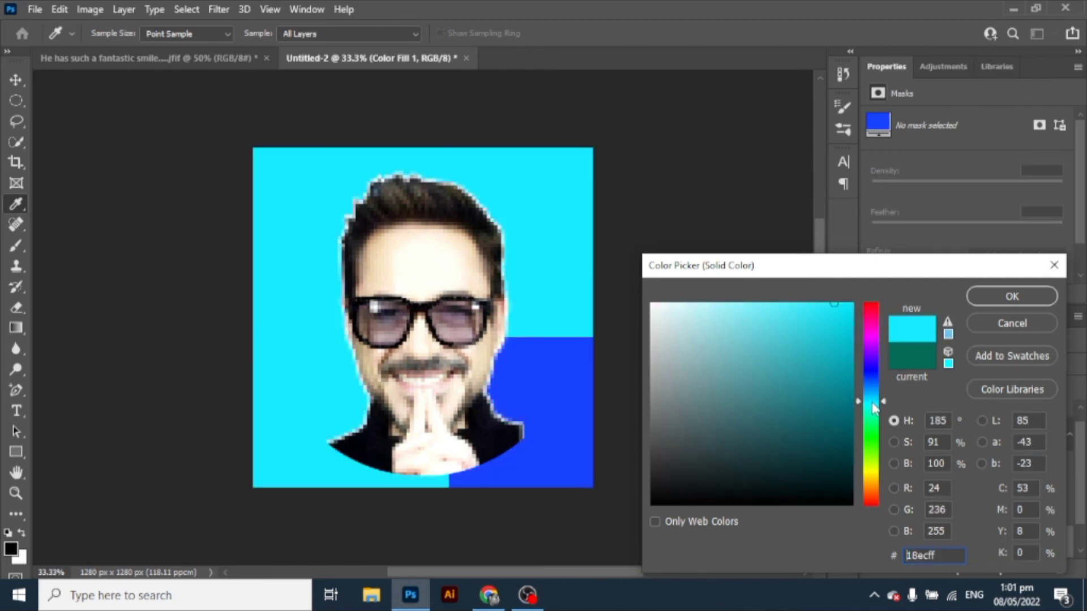
{"action": "left_click", "coordinate": [876, 374]}
{"action": "left_click_drag", "start_coordinate": [870, 349], "coordinate": [871, 371]}
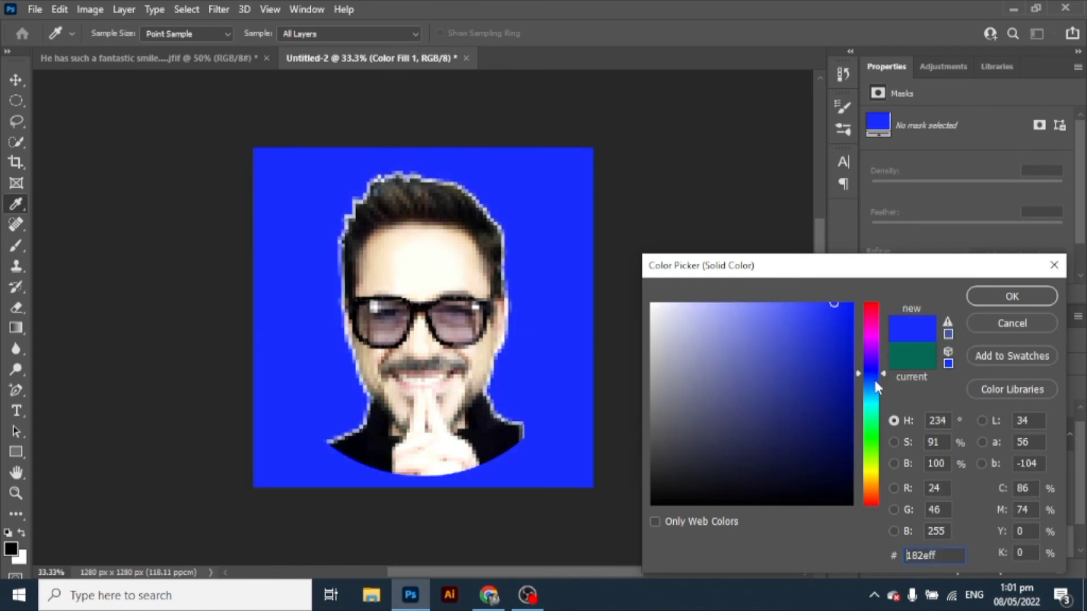
{"action": "left_click_drag", "start_coordinate": [875, 379], "coordinate": [874, 407]}
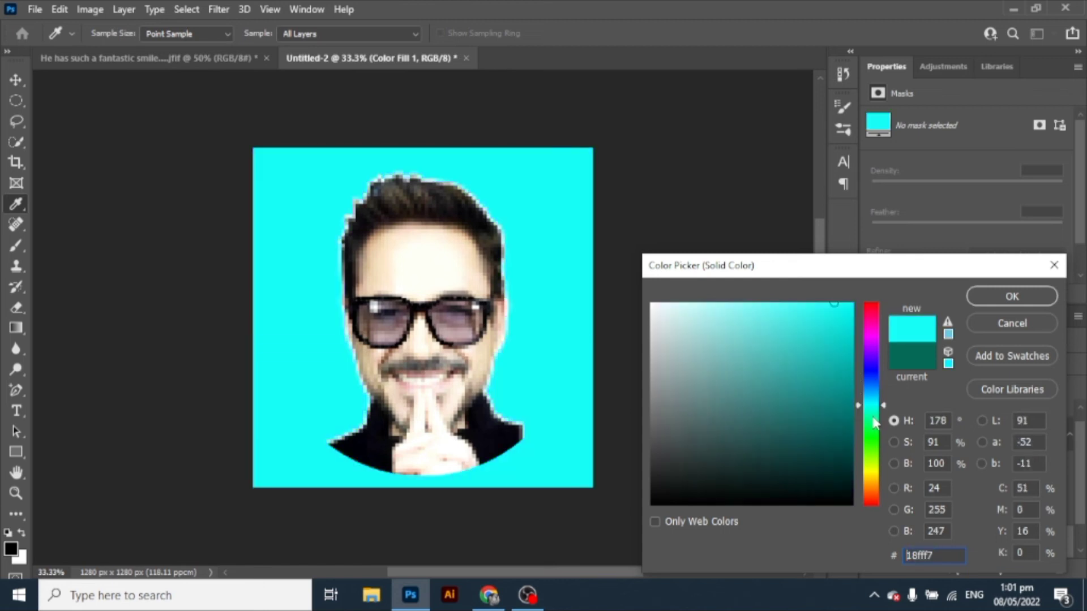
{"action": "left_click", "coordinate": [877, 404]}
{"action": "left_click", "coordinate": [874, 390]}
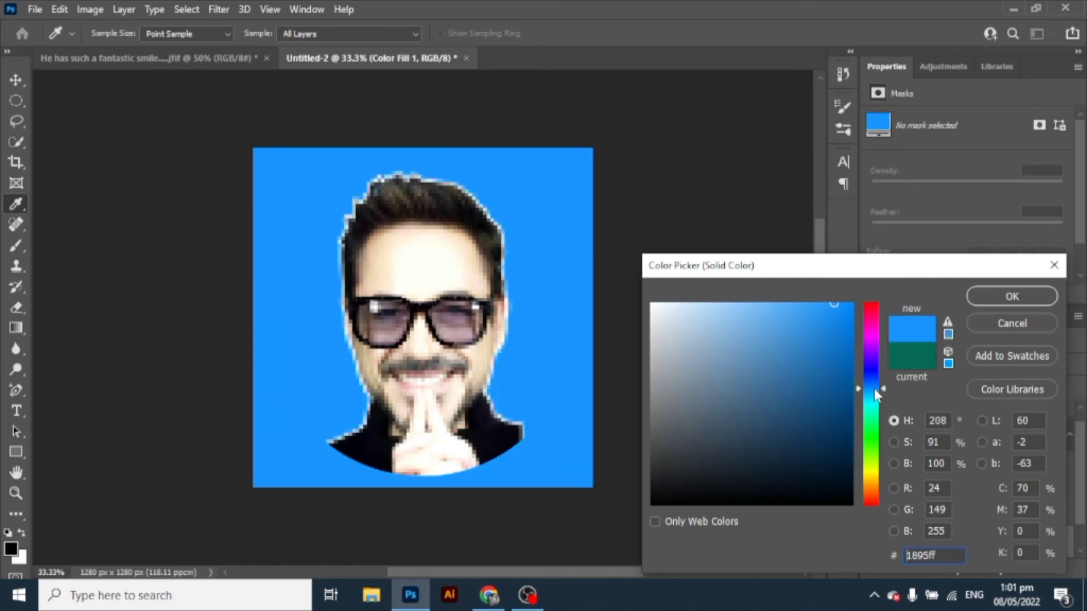
{"action": "left_click", "coordinate": [873, 376]}
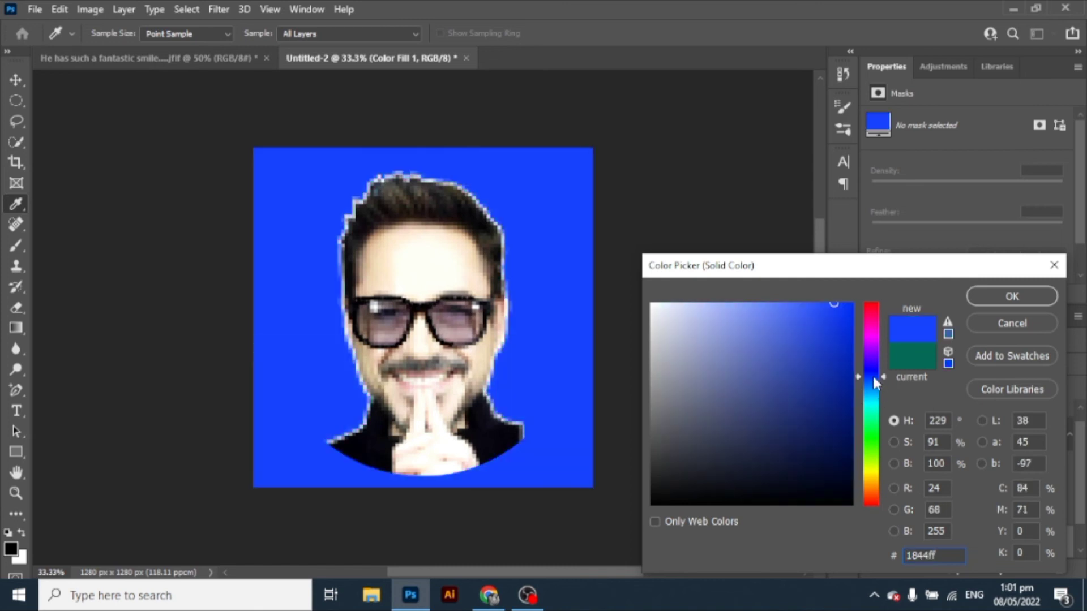
Set the background fill to lemon yellow fffc18 and accept the colour.
{"action": "left_click", "coordinate": [874, 473]}
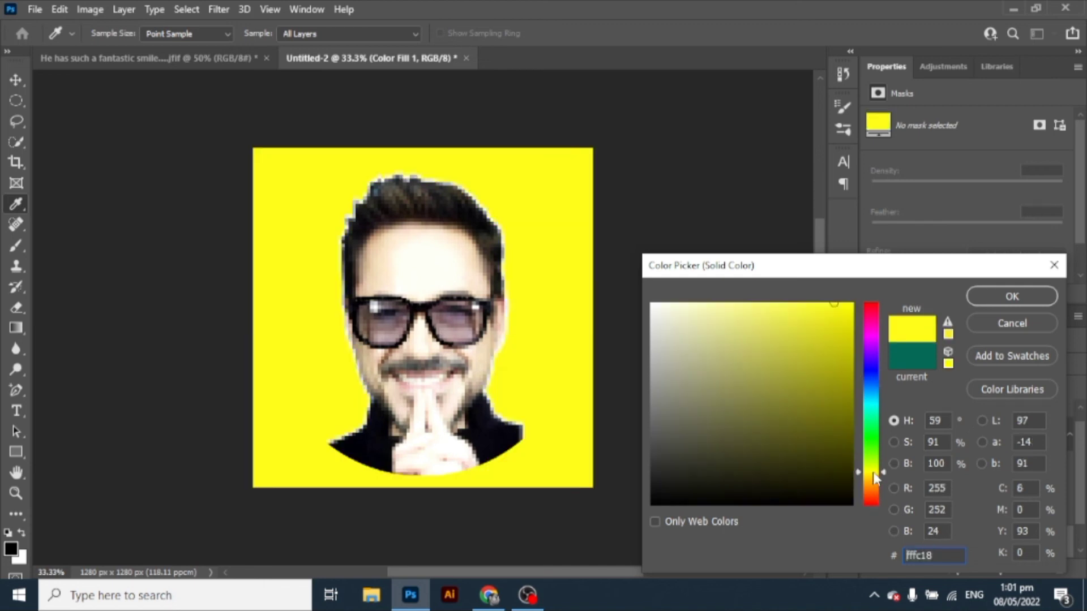
{"action": "left_click", "coordinate": [1013, 296]}
{"action": "scroll", "coordinate": [966, 419], "scroll_direction": "up", "scroll_amount": 1}
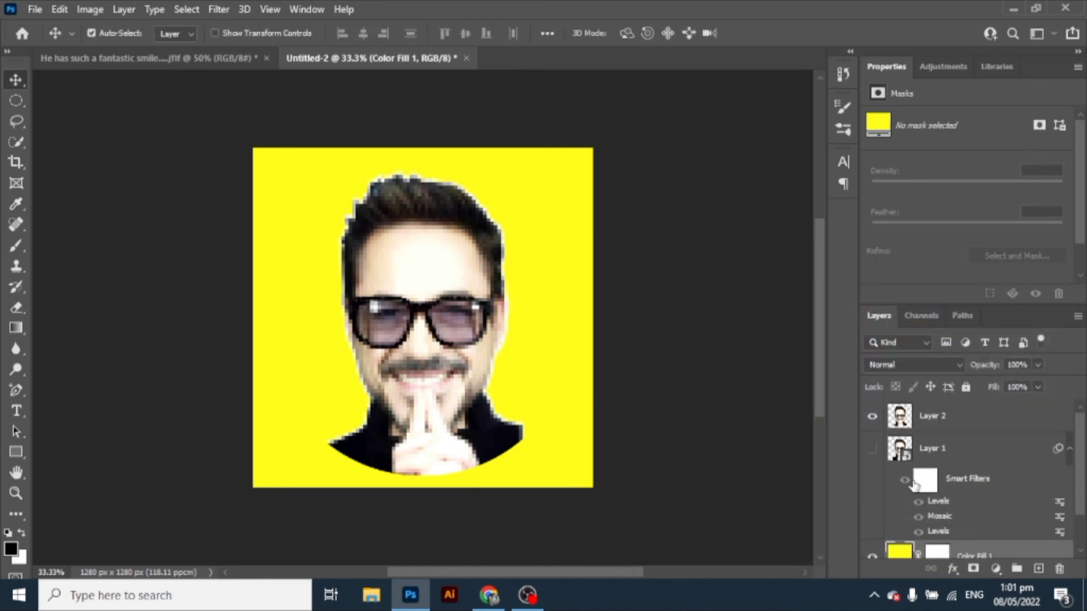
Add a 5 px white outside stroke to the pixelated portrait layer and nudge it to X 261 px, Y 91 px.
{"action": "left_click", "coordinate": [963, 417]}
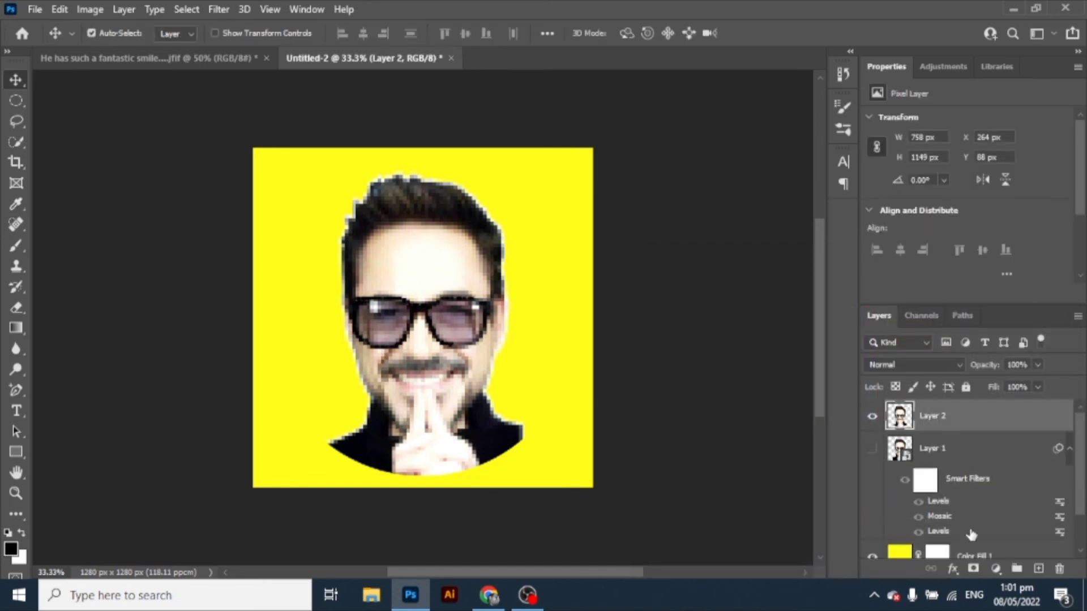
{"action": "left_click", "coordinate": [953, 569]}
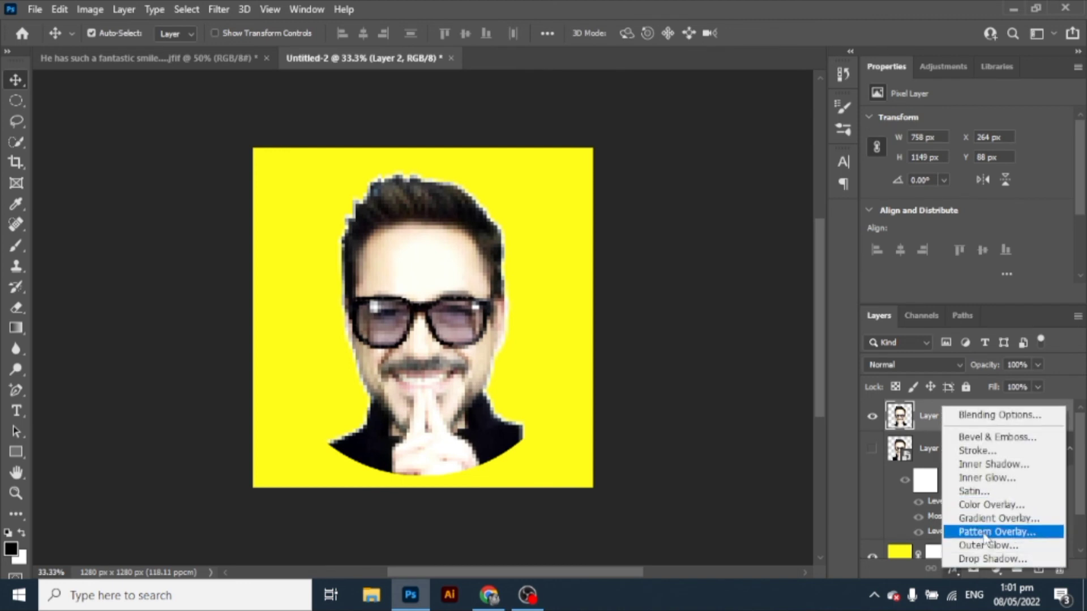
{"action": "left_click", "coordinate": [980, 457]}
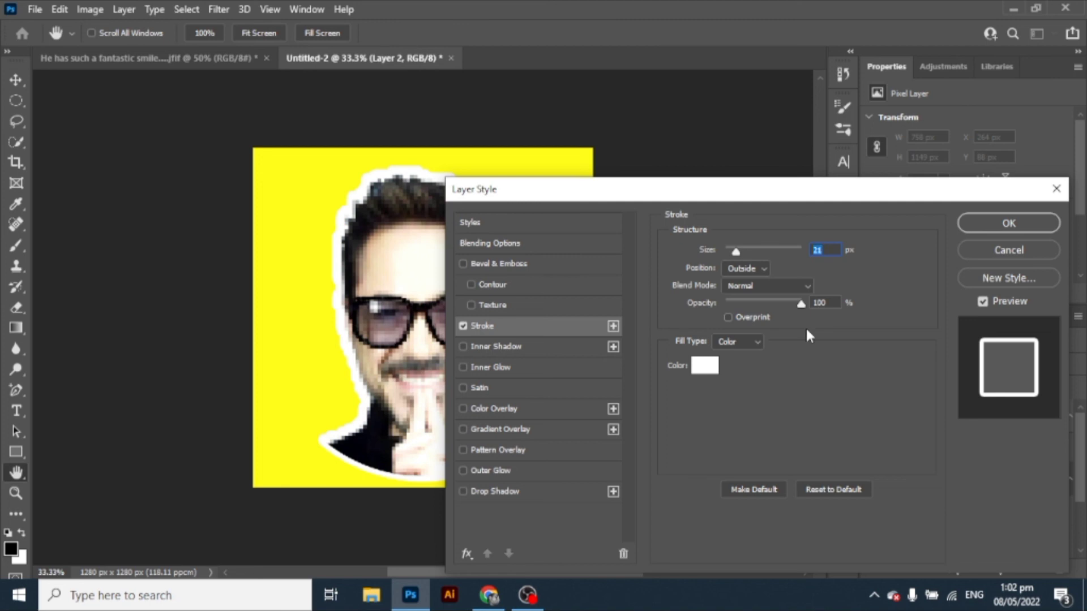
{"action": "type", "text": "5"}
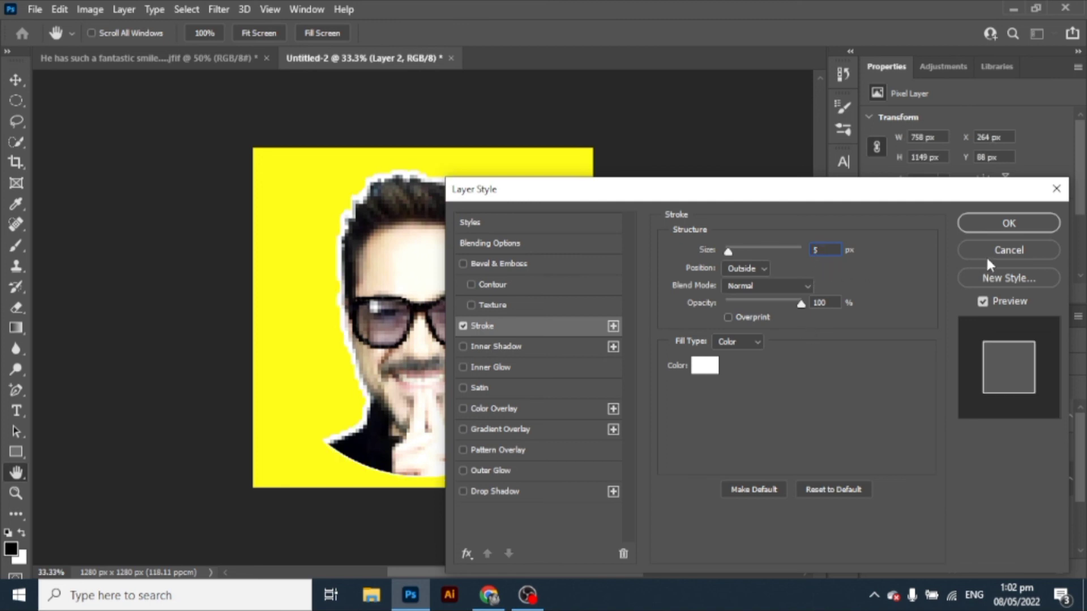
{"action": "left_click", "coordinate": [1010, 227]}
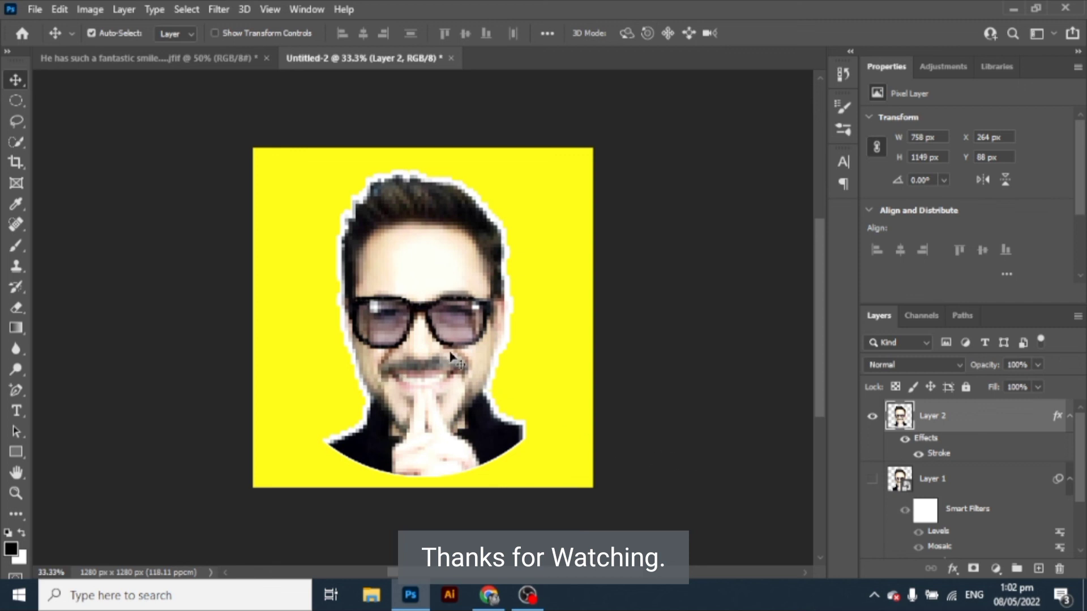
{"action": "mouse_move", "coordinate": [439, 346]}
{"action": "left_mouse_down"}
{"action": "mouse_move", "coordinate": [425, 338]}
{"action": "mouse_move", "coordinate": [462, 346]}
{"action": "mouse_move", "coordinate": [437, 351]}
{"action": "mouse_move", "coordinate": [450, 352]}
{"action": "mouse_move", "coordinate": [450, 340]}
{"action": "mouse_move", "coordinate": [451, 351]}
{"action": "left_mouse_up"}
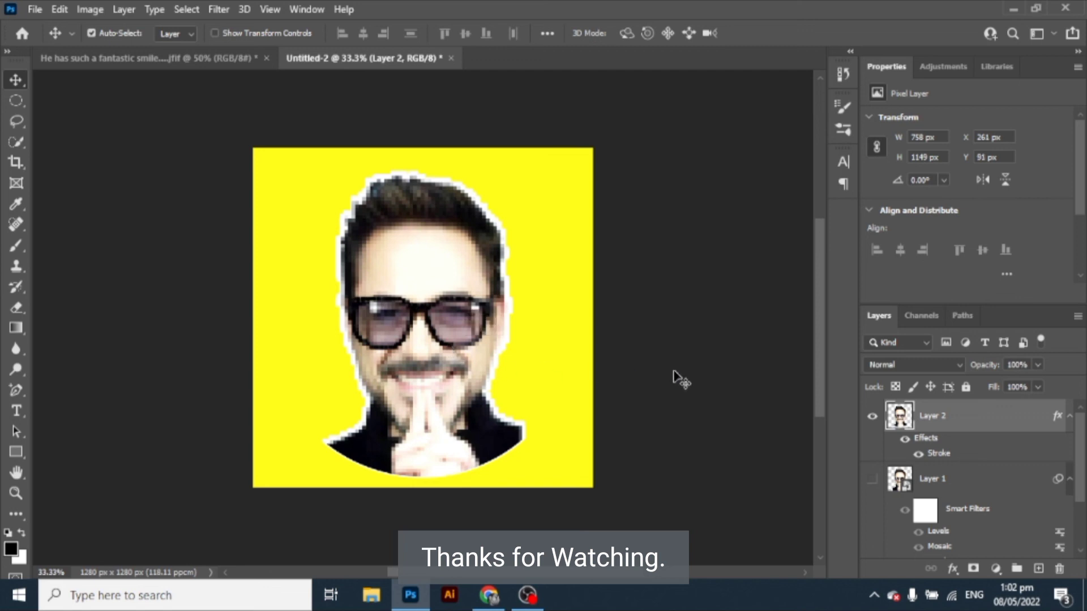
{"action": "left_click", "coordinate": [677, 374]}
Export the finished image to the Desktop, reusing the file name of the existing everything-you-need-to-know-about-robert-downey-jr picture.
{"action": "left_click", "coordinate": [33, 10]}
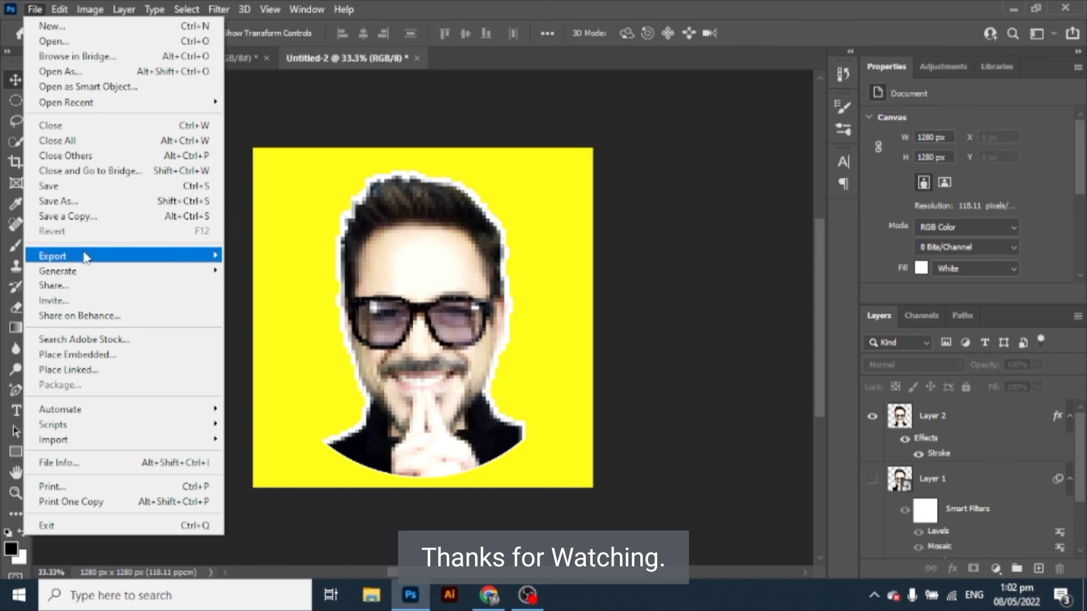
{"action": "mouse_move", "coordinate": [86, 258]}
{"action": "left_click", "coordinate": [305, 258]}
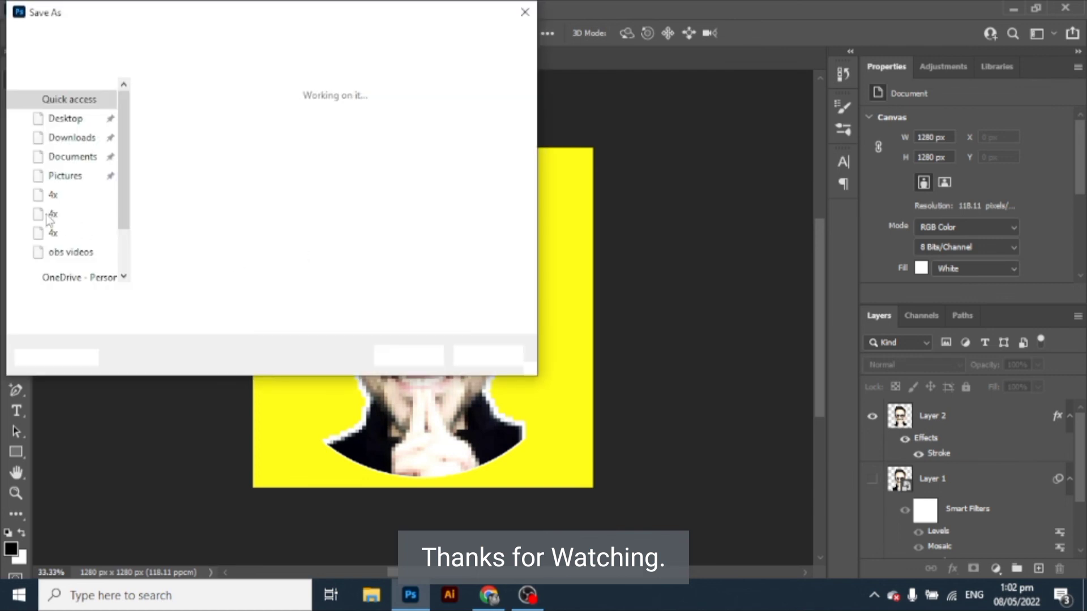
{"action": "left_click", "coordinate": [68, 126]}
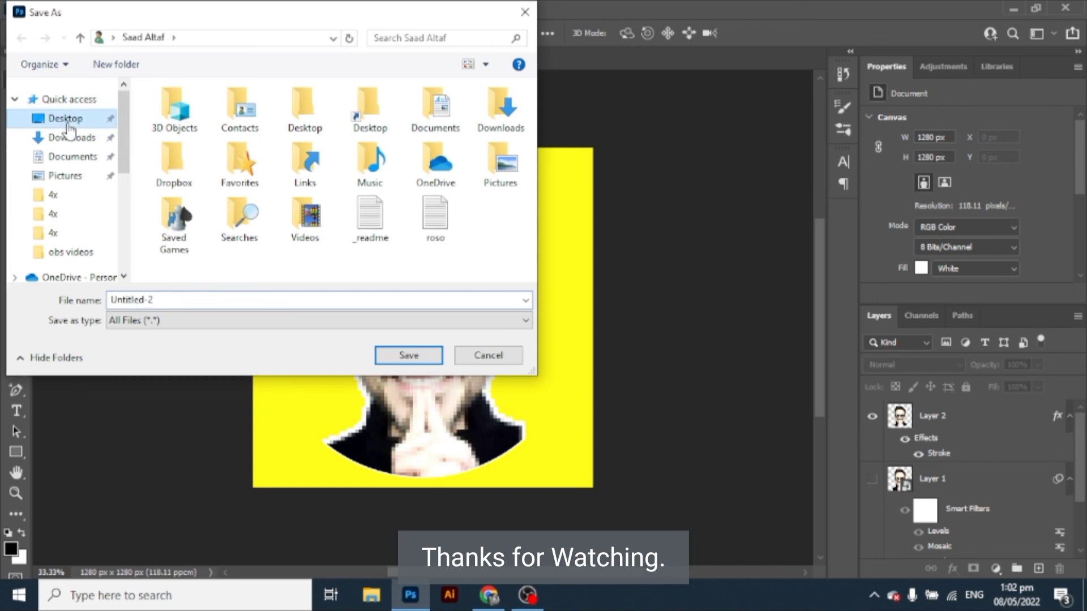
{"action": "scroll", "coordinate": [463, 238], "scroll_direction": "down", "scroll_amount": 1}
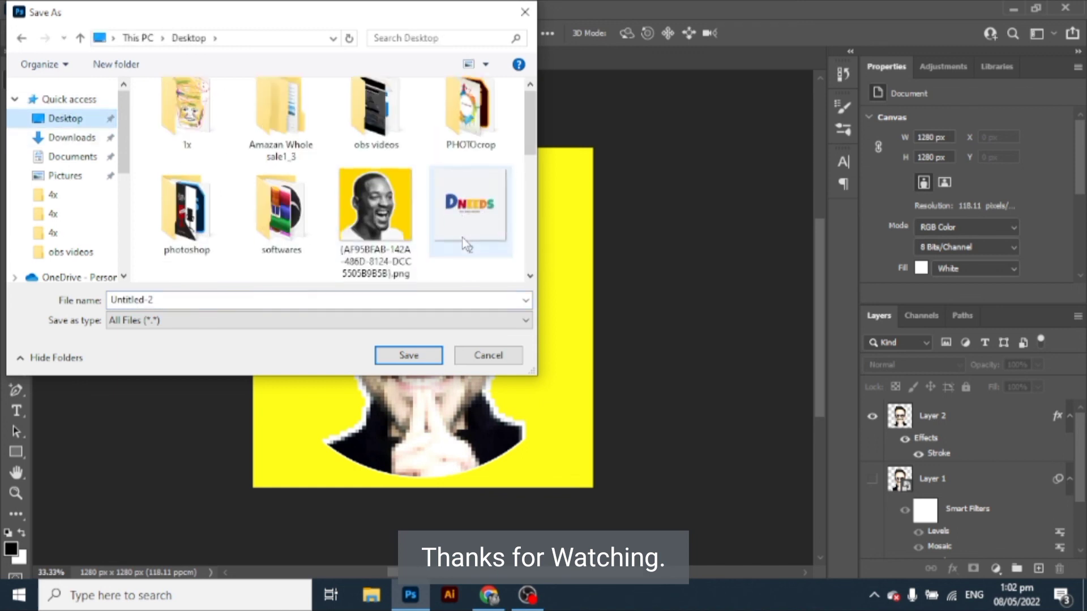
{"action": "scroll", "coordinate": [463, 238], "scroll_direction": "down", "scroll_amount": 5}
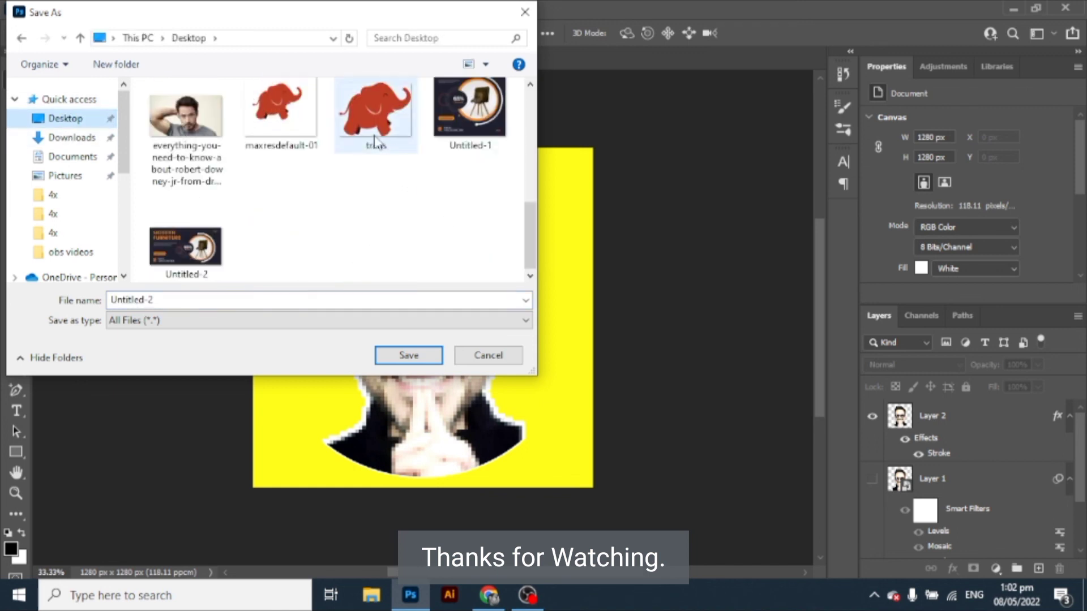
{"action": "scroll", "coordinate": [174, 226], "scroll_direction": "up", "scroll_amount": 3}
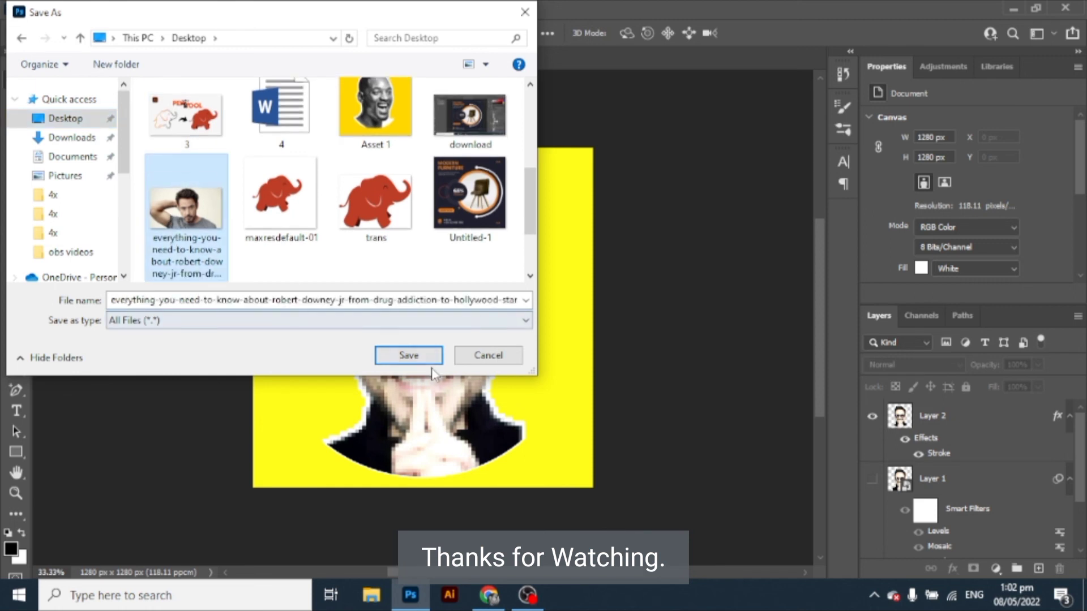
{"action": "left_click", "coordinate": [422, 355]}
{"action": "left_click", "coordinate": [652, 306]}
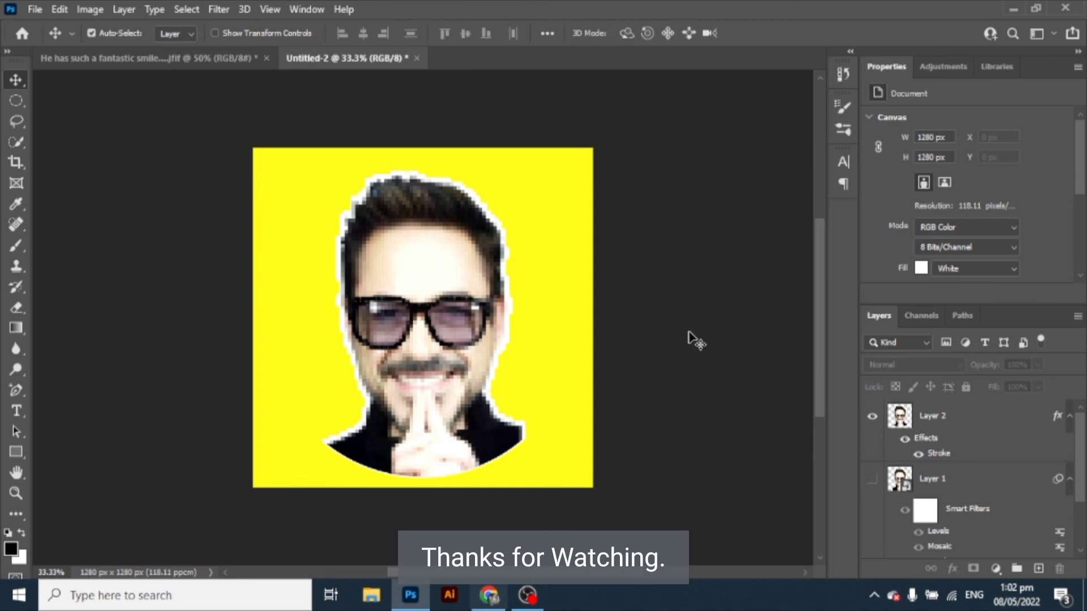
{"action": "left_click", "coordinate": [527, 594]}
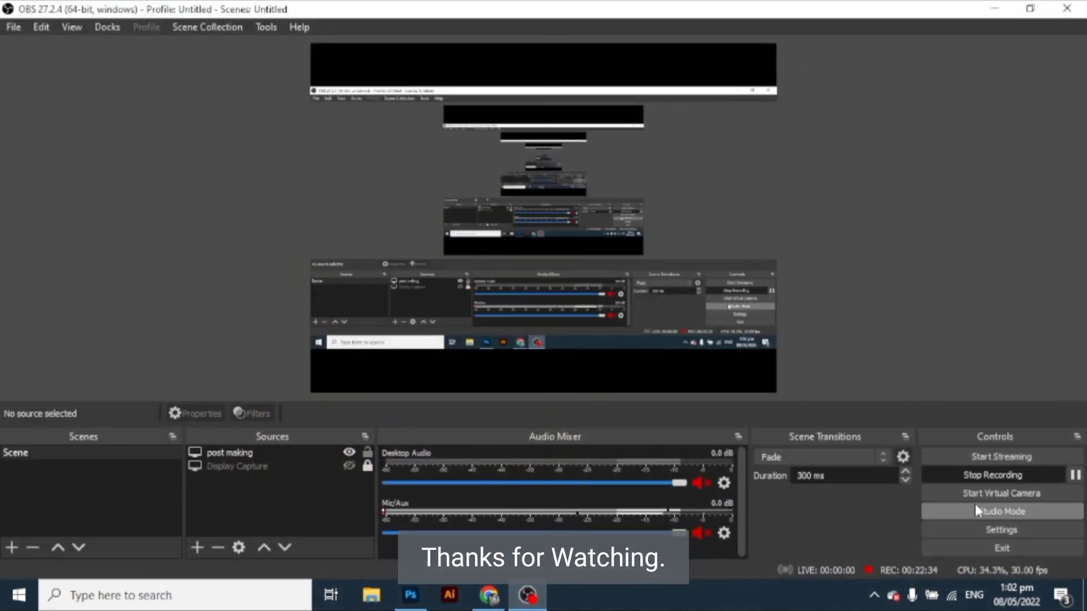